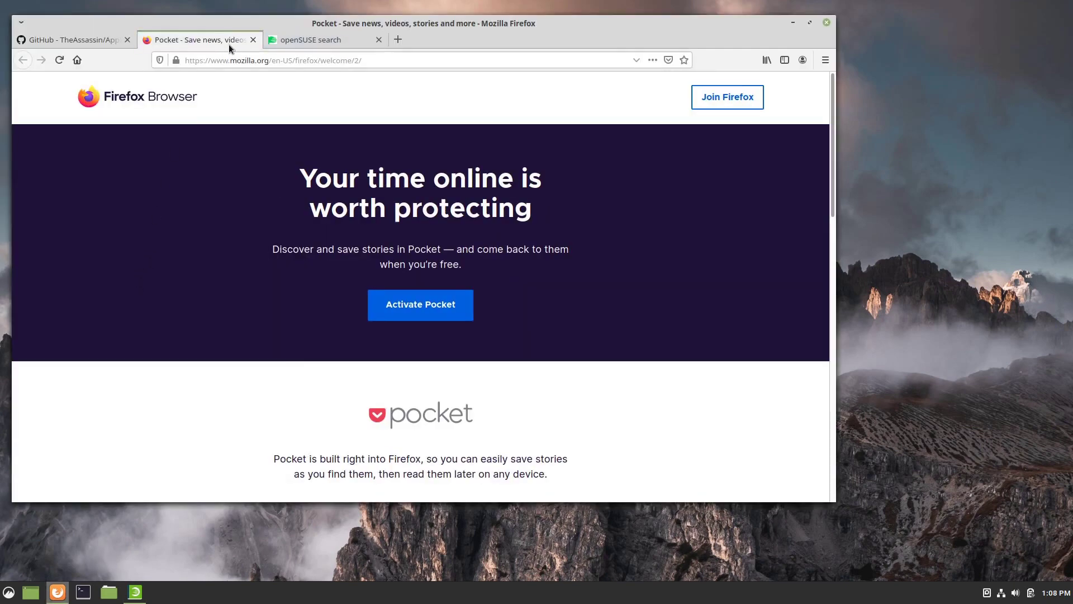
# Close the Pocket and openSUSE search tabs, leaving only the AppImageLauncher GitHub page
pyautogui.click(252, 40)
pyautogui.click(252, 40)
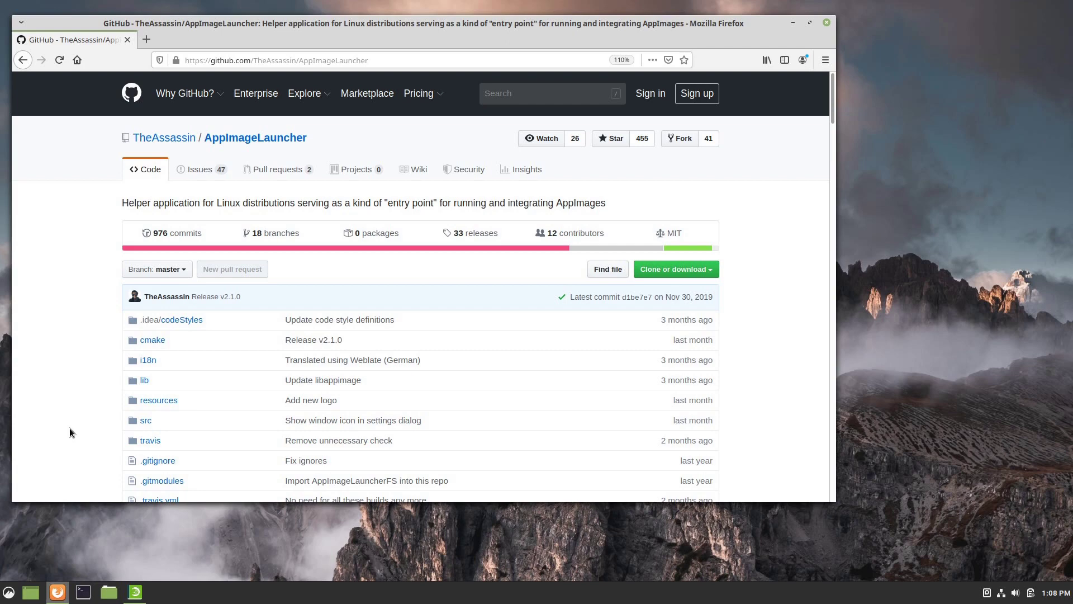
# Open Files from the taskbar, move its window to the lower right, and show the Downloads folder
pyautogui.press('super')
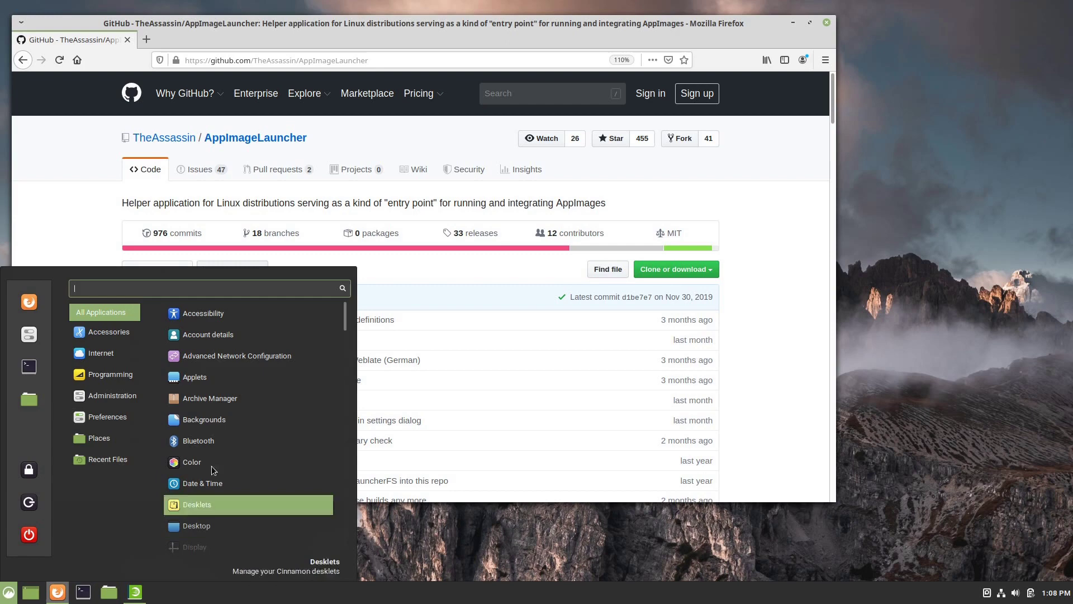
pyautogui.moveTo(103, 333)
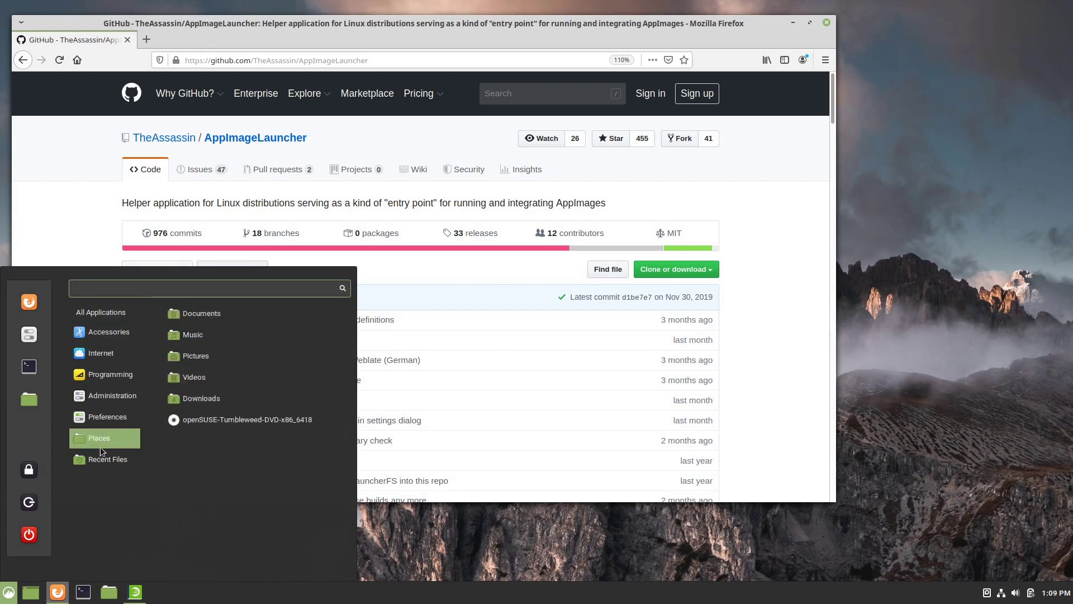
pyautogui.click(769, 365)
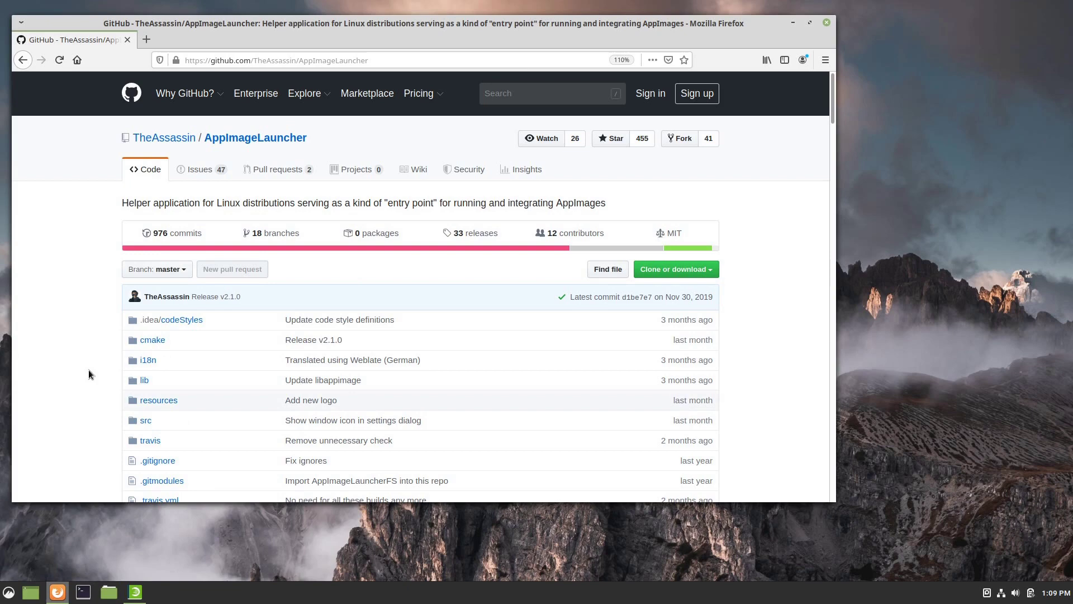
pyautogui.click(108, 591)
pyautogui.moveTo(276, 39); pyautogui.dragTo(859, 245)
pyautogui.click(656, 420)
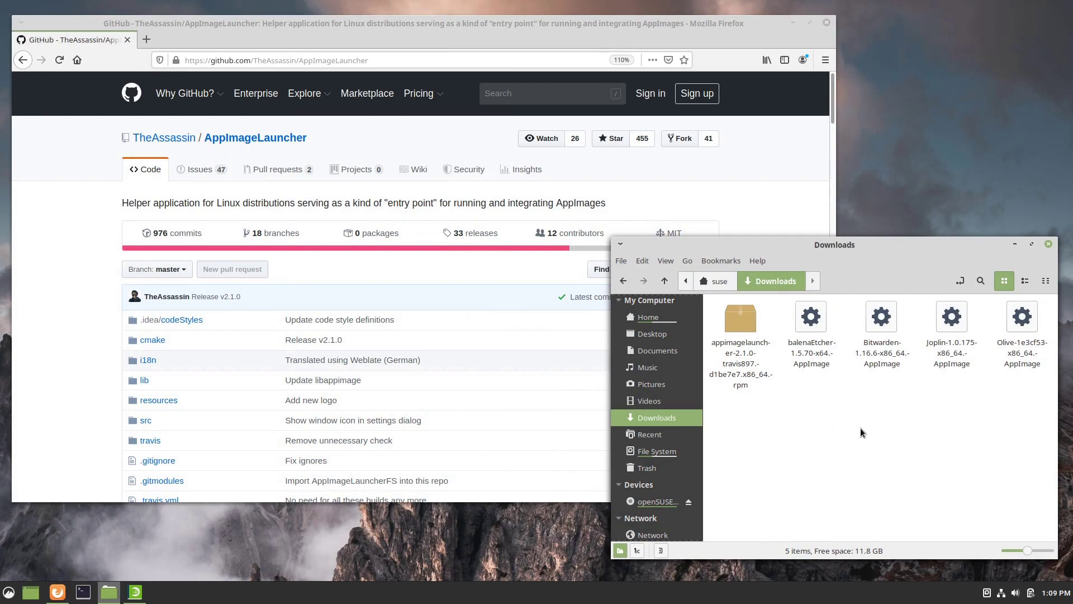
pyautogui.click(9, 594)
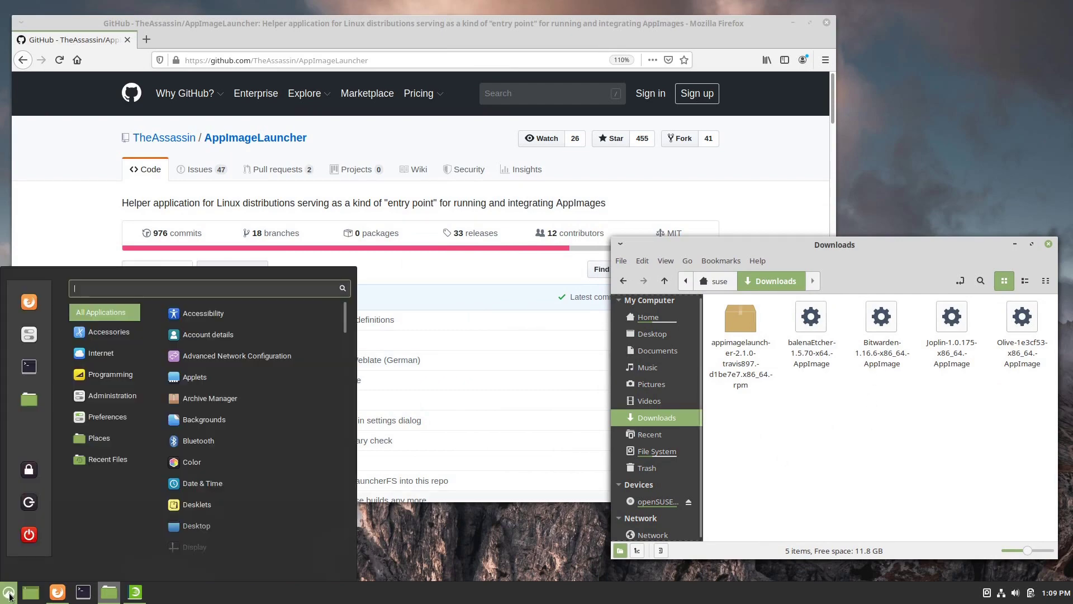
pyautogui.click(818, 468)
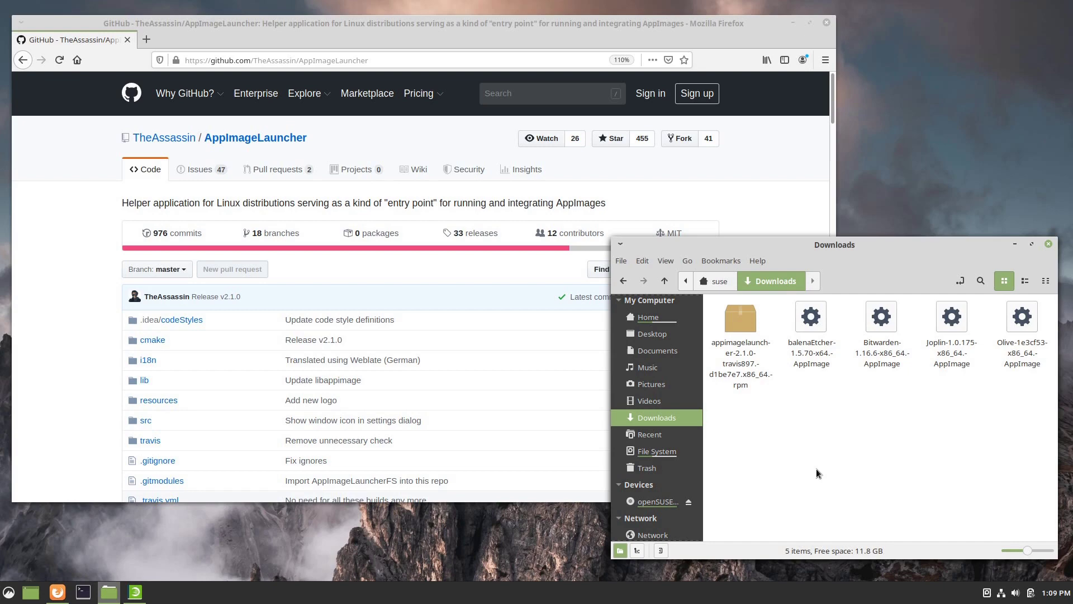
# Scroll the AppImageLauncher GitHub page down to the README introduction and Features section
pyautogui.click(65, 237)
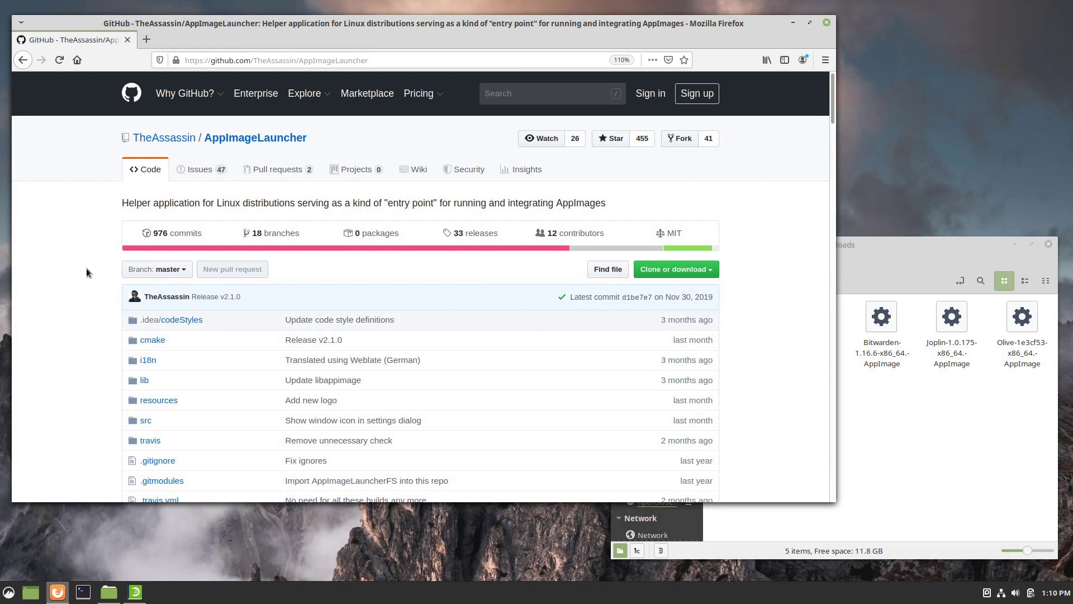
pyautogui.scroll(-7, 69, 283)
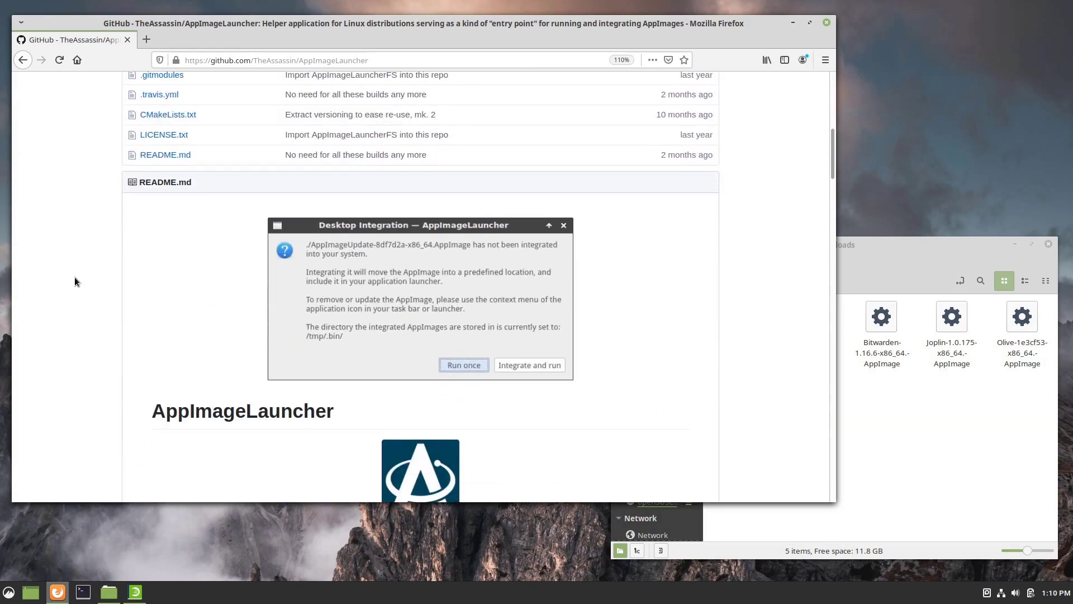
pyautogui.scroll(-2, 75, 277)
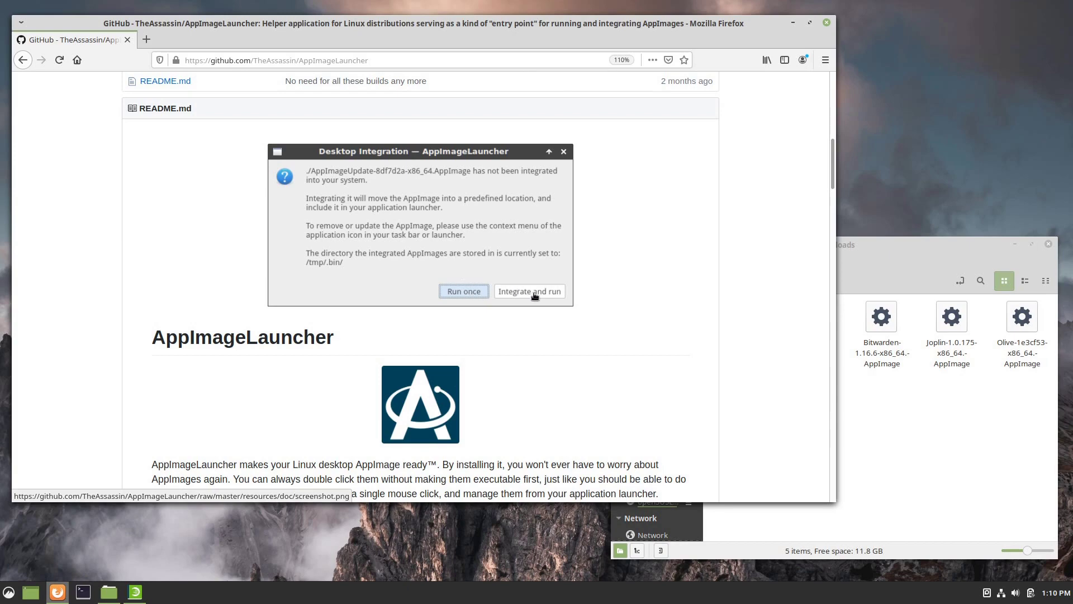
pyautogui.scroll(-5, 105, 244)
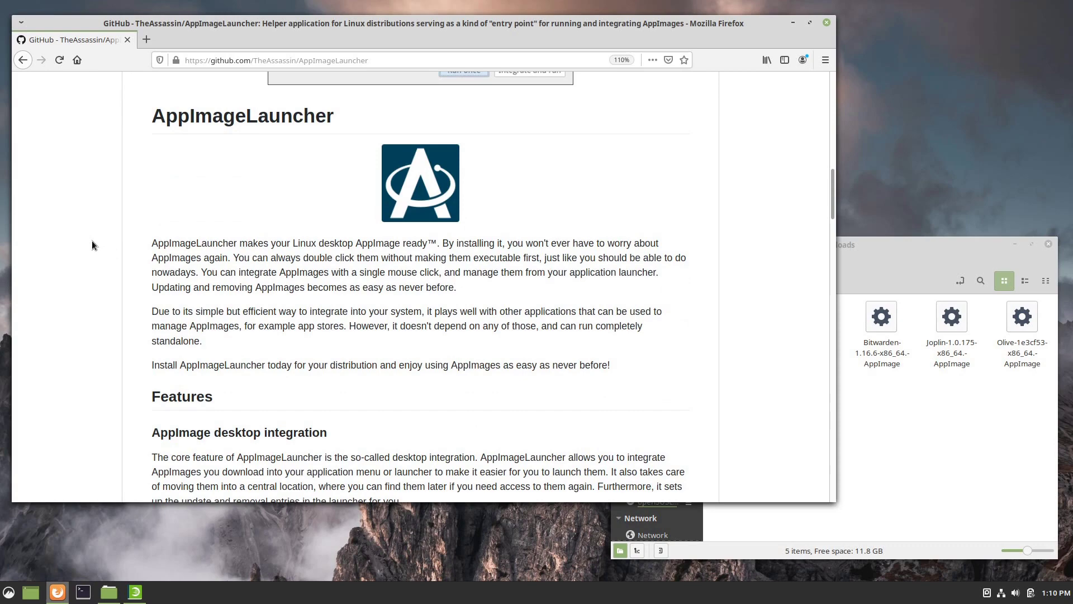
# Raise the Downloads window over Firefox and nudge it slightly down and right
pyautogui.click(894, 420)
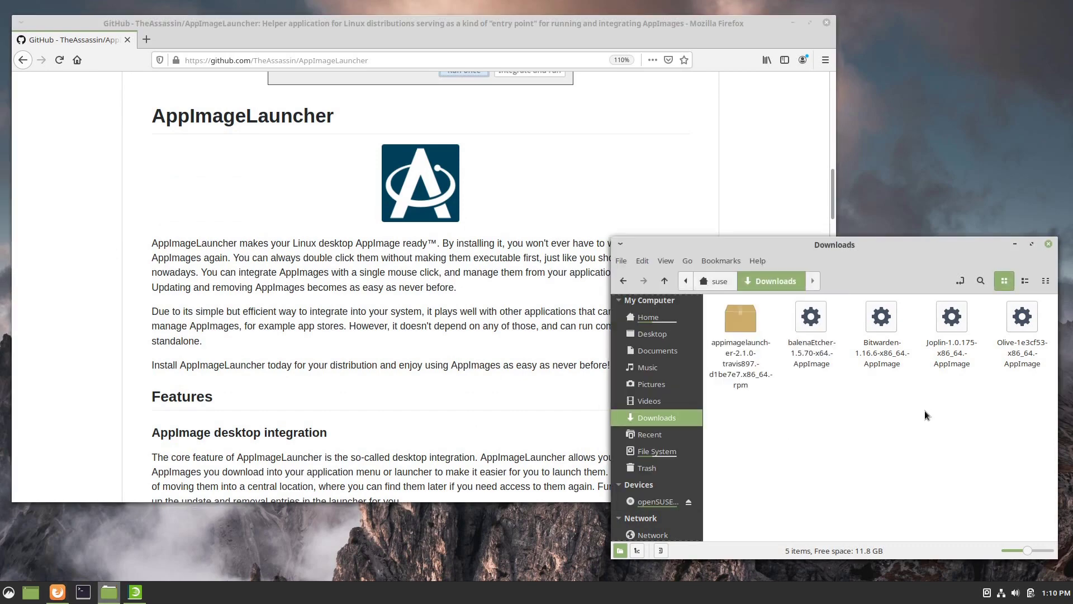
pyautogui.moveTo(856, 253); pyautogui.dragTo(862, 269)
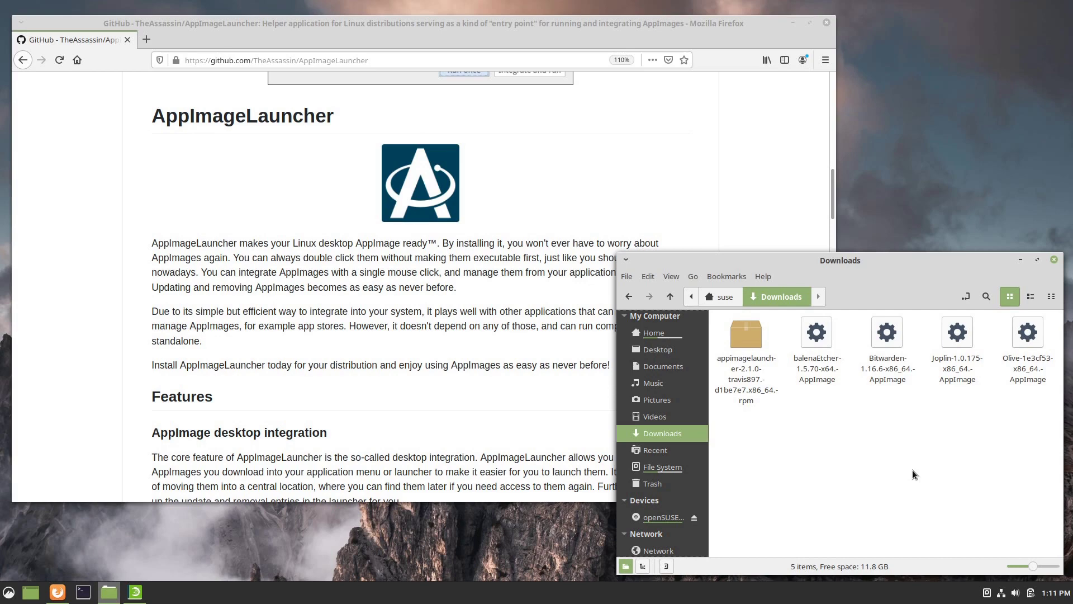
# Untick Allow executing in balenaEtcher's Properties > Permissions
pyautogui.rightClick(812, 367)
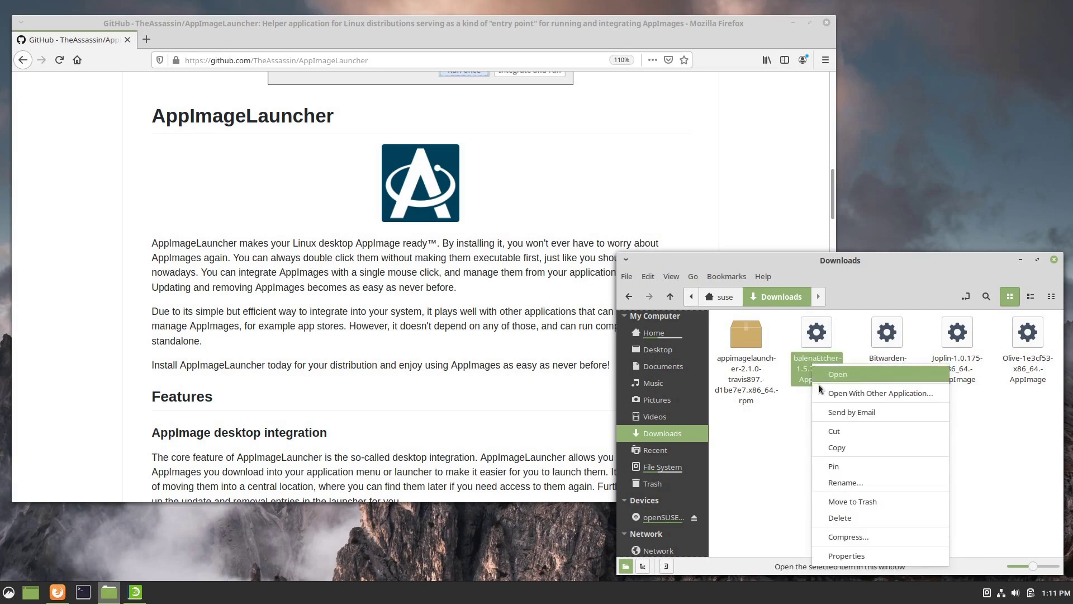
pyautogui.click(861, 556)
pyautogui.click(525, 147)
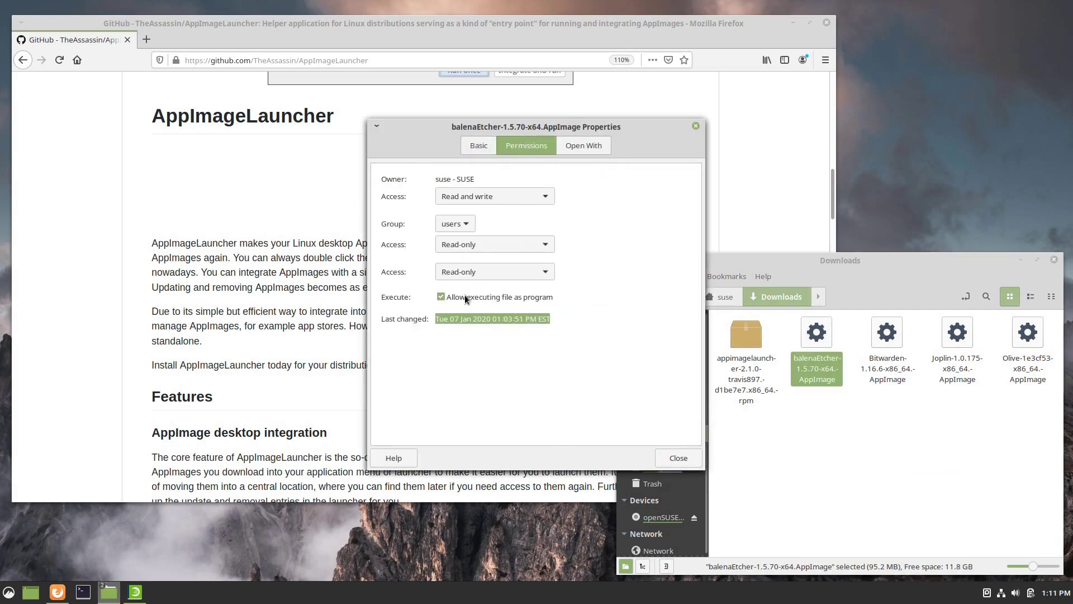
pyautogui.click(448, 294)
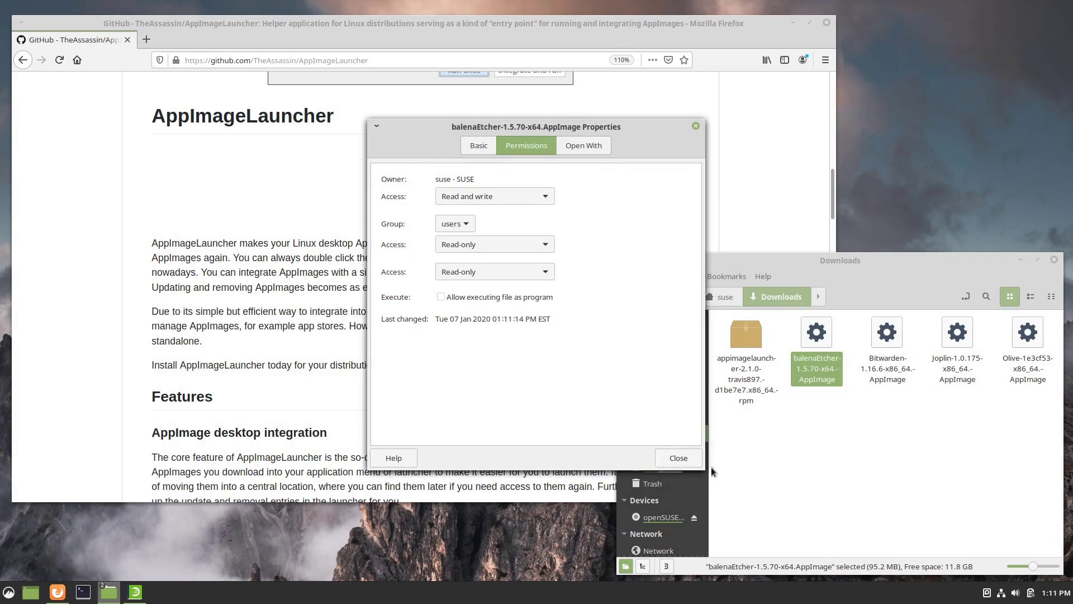
pyautogui.click(678, 458)
# Try launching balenaEtcher twice and dismiss the unknown file type warning each time
pyautogui.doubleClick(817, 365)
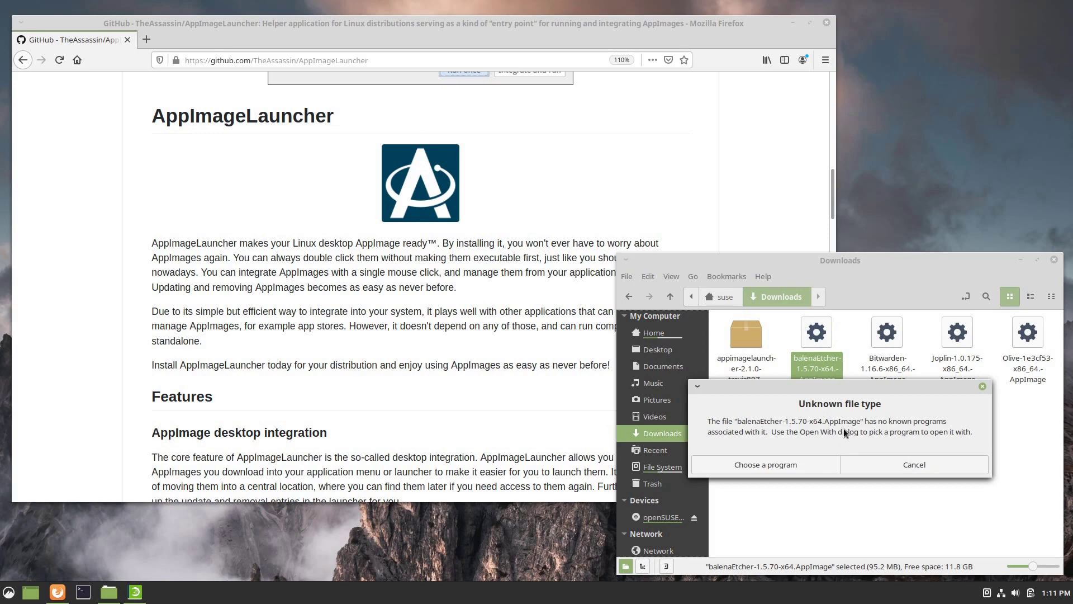
pyautogui.click(919, 464)
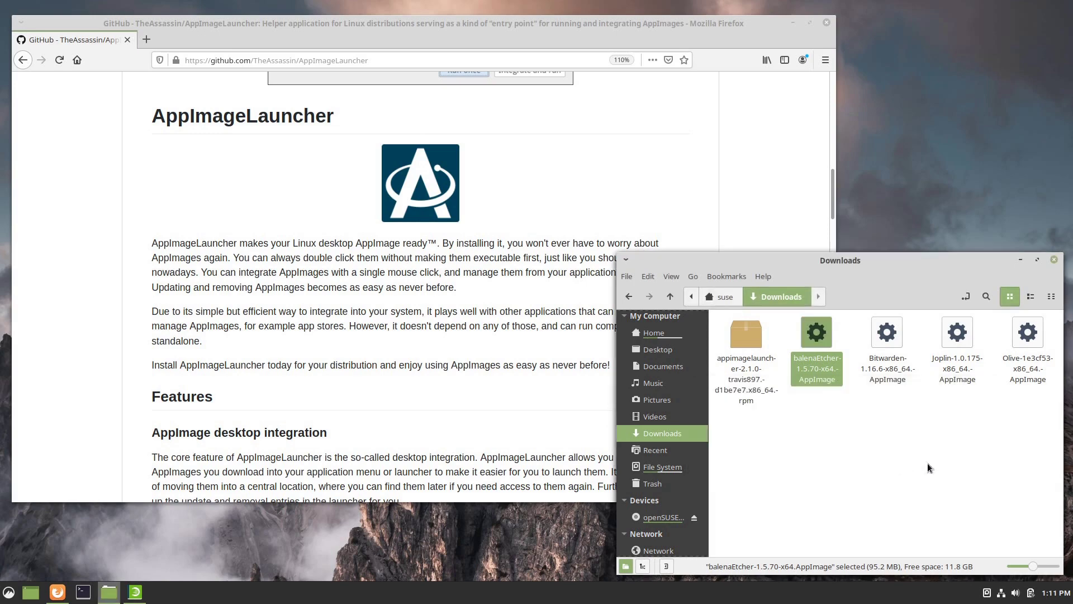
pyautogui.doubleClick(814, 364)
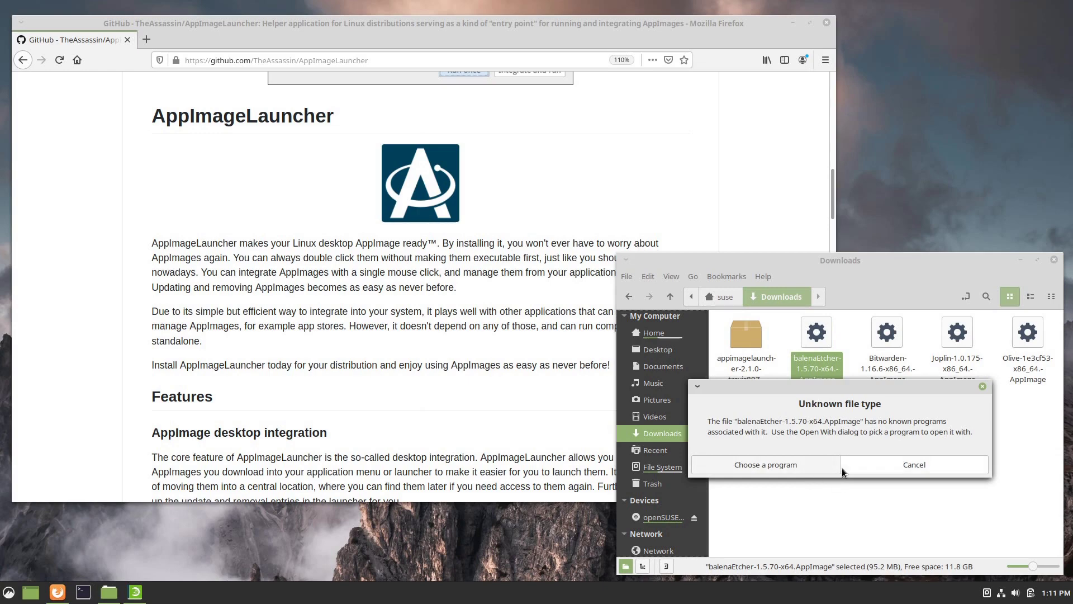
pyautogui.click(884, 464)
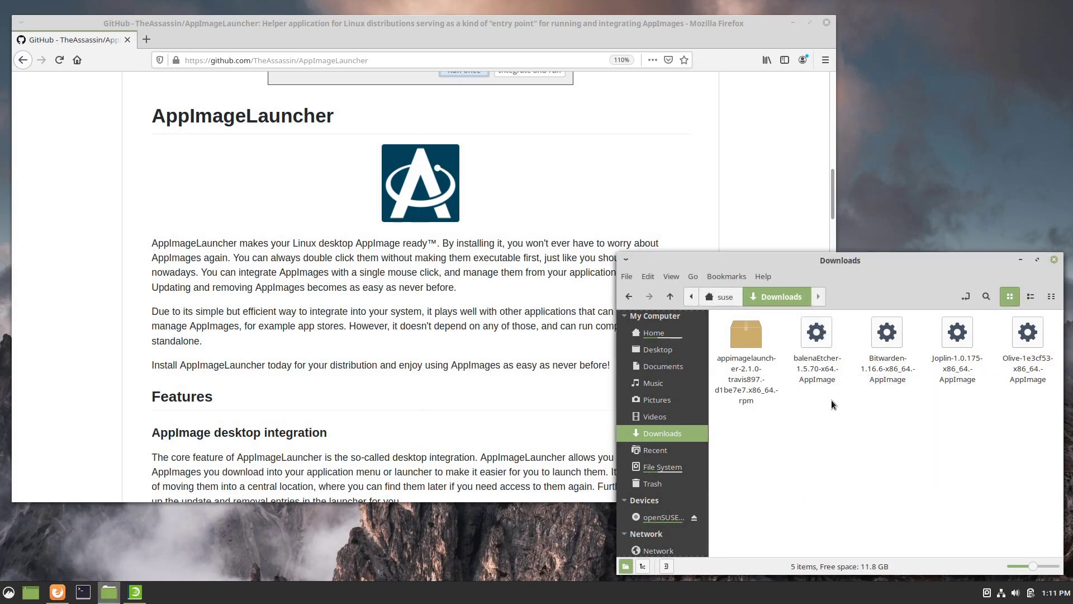
# Re-tick Allow executing in balenaEtcher's Permissions so it runs as a program again
pyautogui.rightClick(812, 369)
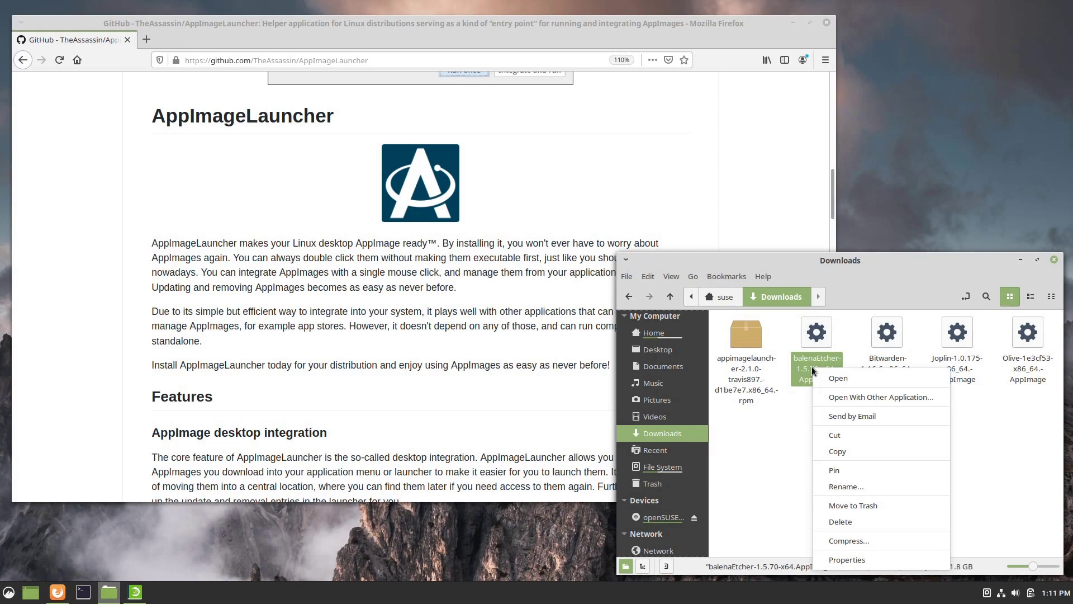
pyautogui.click(842, 559)
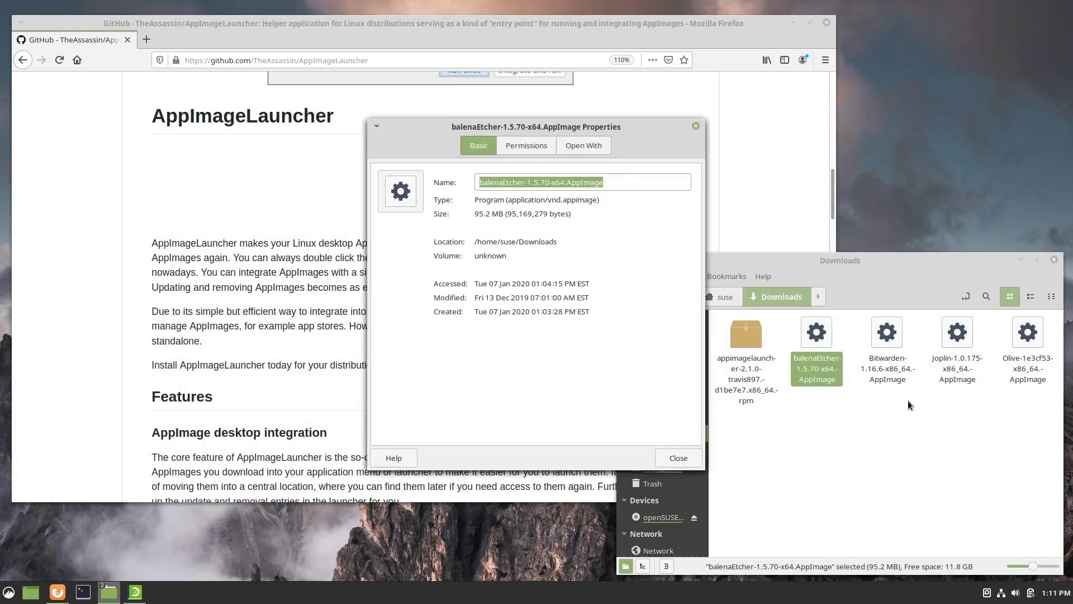
pyautogui.click(542, 145)
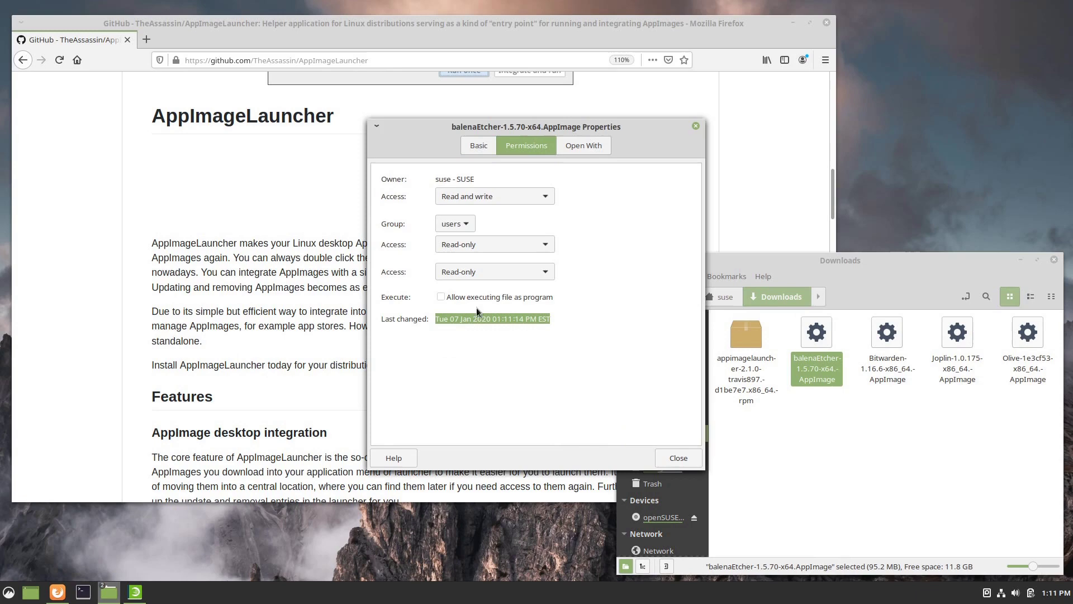
pyautogui.click(468, 296)
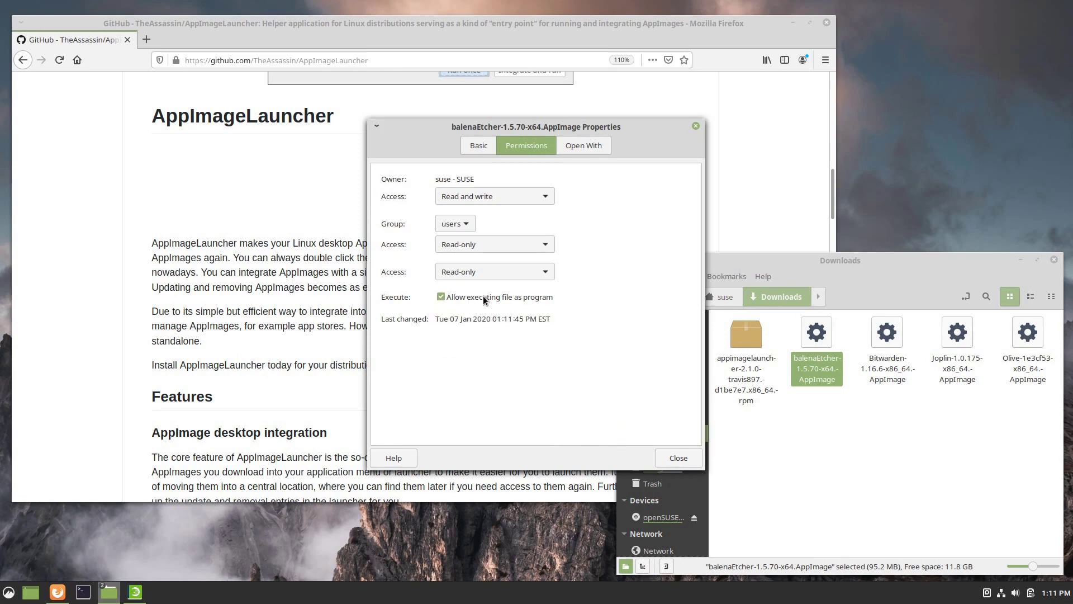
pyautogui.click(673, 461)
pyautogui.click(866, 453)
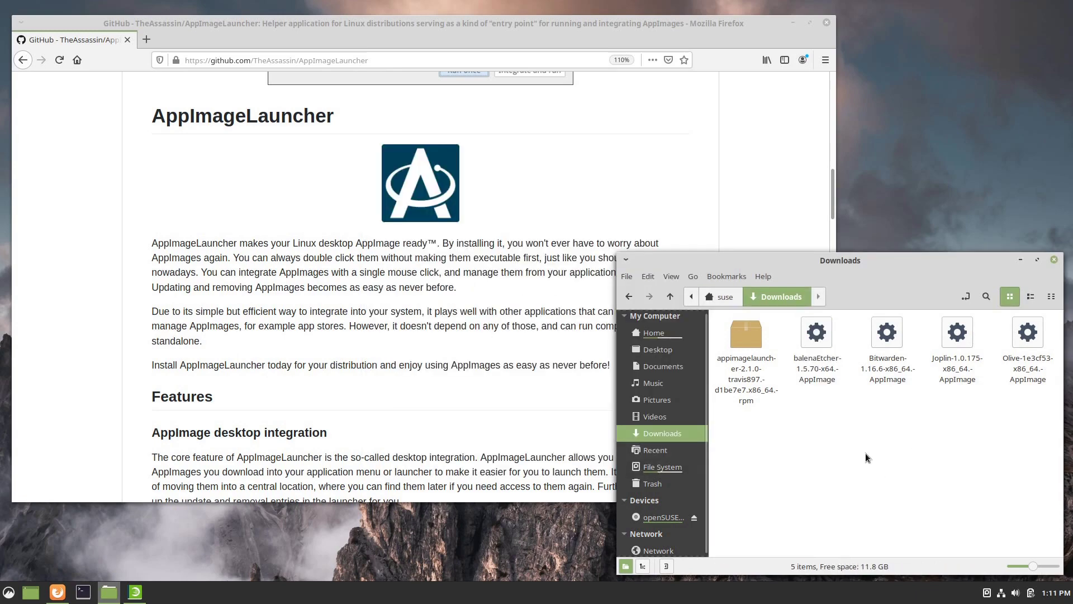
# Open the embedded terminal with F4 and check Bitwarden's execute permission in its Properties
pyautogui.press('F4')
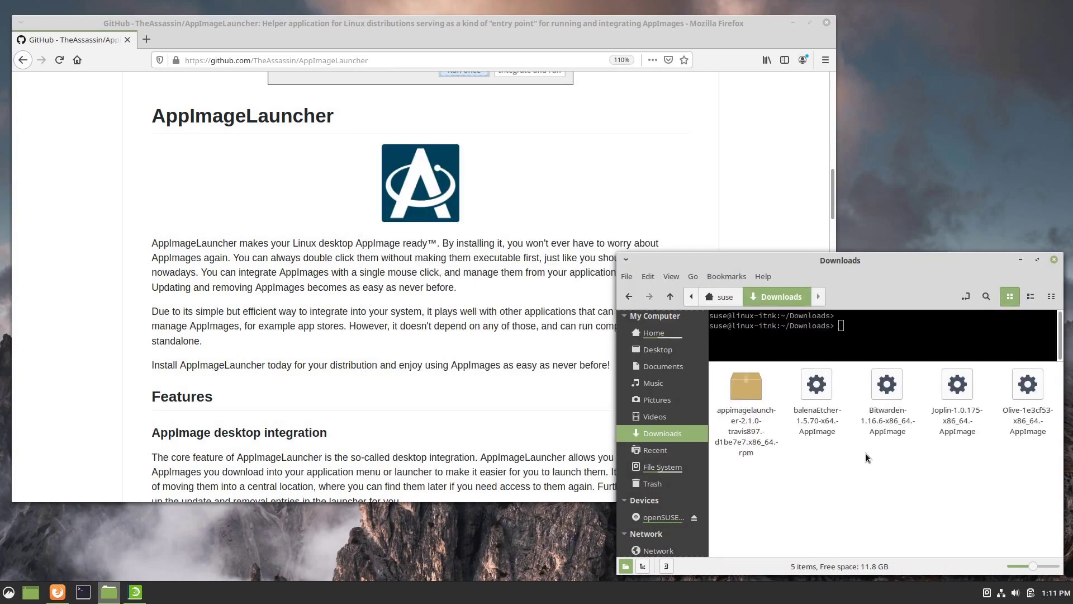
pyautogui.rightClick(883, 417)
pyautogui.click(908, 412)
pyautogui.click(526, 146)
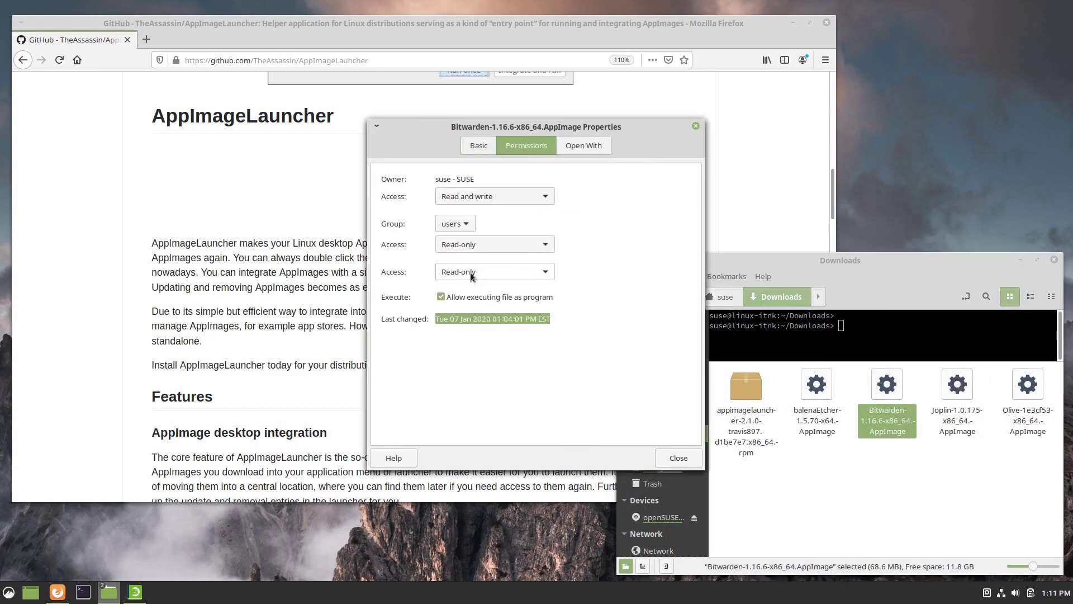
pyautogui.click(679, 457)
# Hide the embedded terminal and bring it back again
pyautogui.click(861, 332)
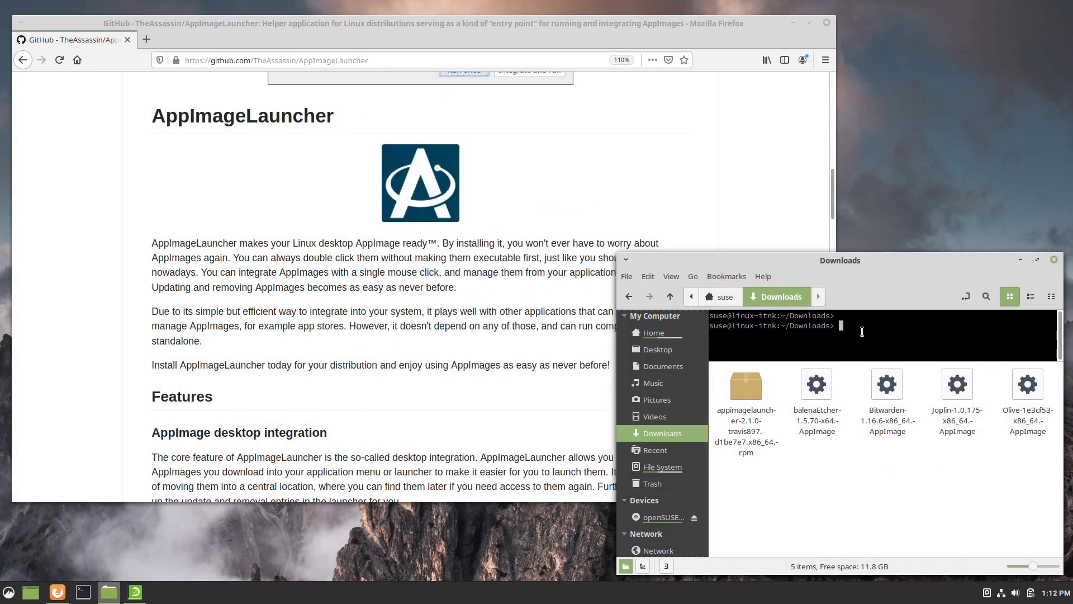
pyautogui.press('F4')
pyautogui.rightClick(832, 472)
pyautogui.press('Escape')
pyautogui.press('F4')
# Run ls -l, enlarge the window, and highlight the x bit on balenaEtcher's line
pyautogui.write('ls -l')
pyautogui.press('Return')
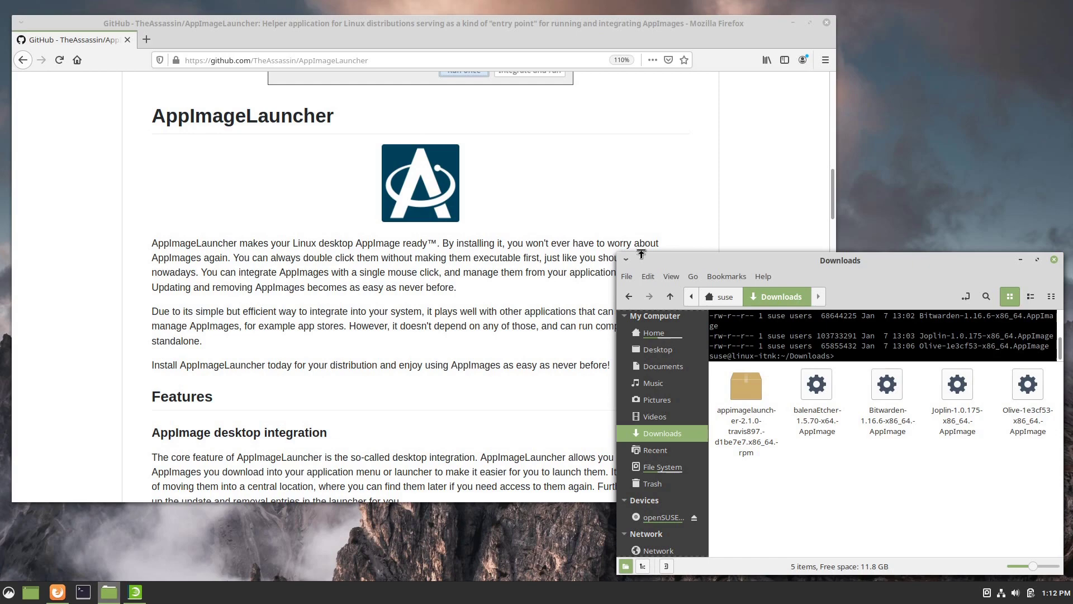
pyautogui.moveTo(619, 253); pyautogui.dragTo(286, 91)
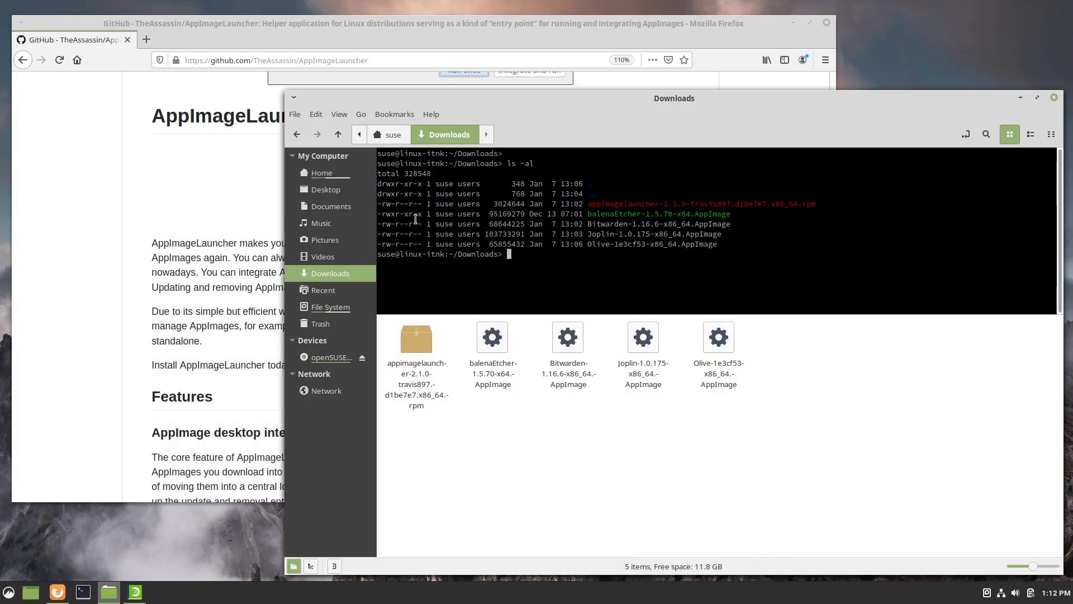
pyautogui.moveTo(416, 214); pyautogui.dragTo(423, 214)
pyautogui.click(455, 302)
# Check the Olive AppImage's current permissions in its Properties dialog
pyautogui.rightClick(713, 357)
pyautogui.click(753, 508)
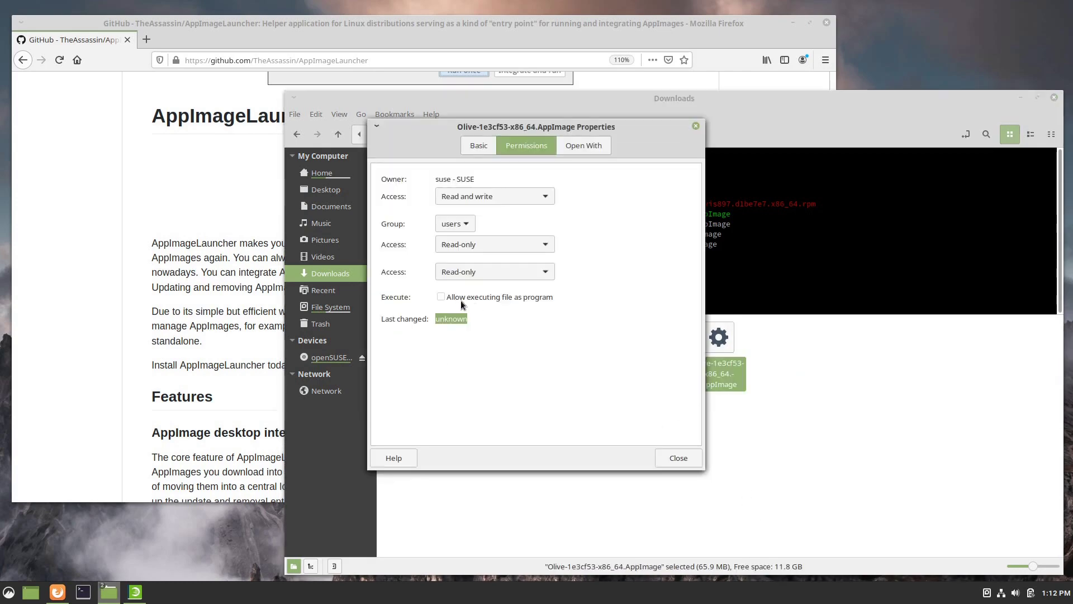
pyautogui.click(678, 457)
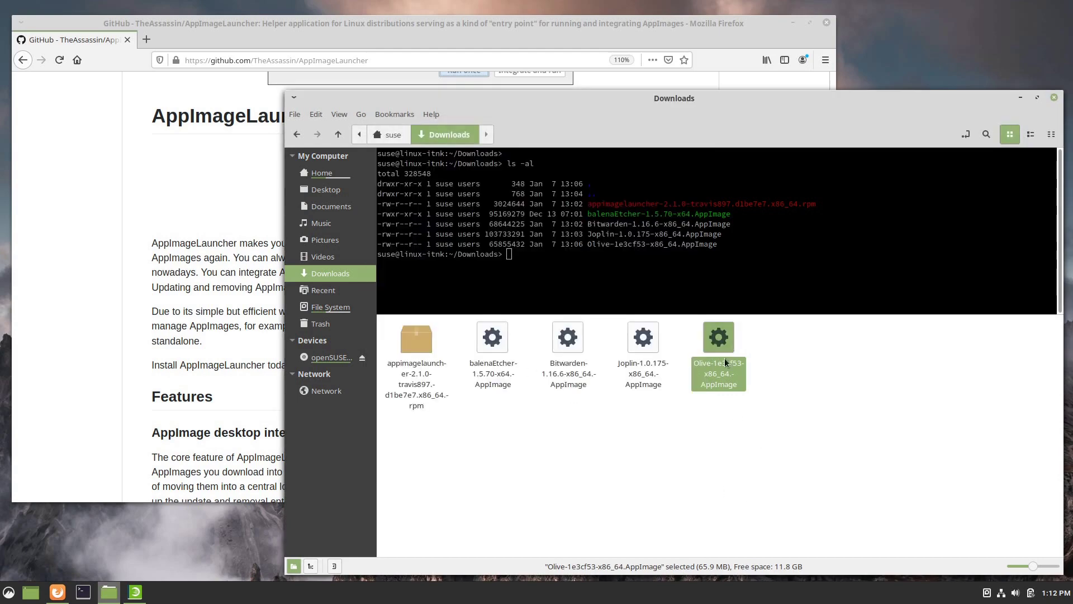
# Run chmod +x on the Olive AppImage in the terminal, then list files with ls -al
pyautogui.click(495, 269)
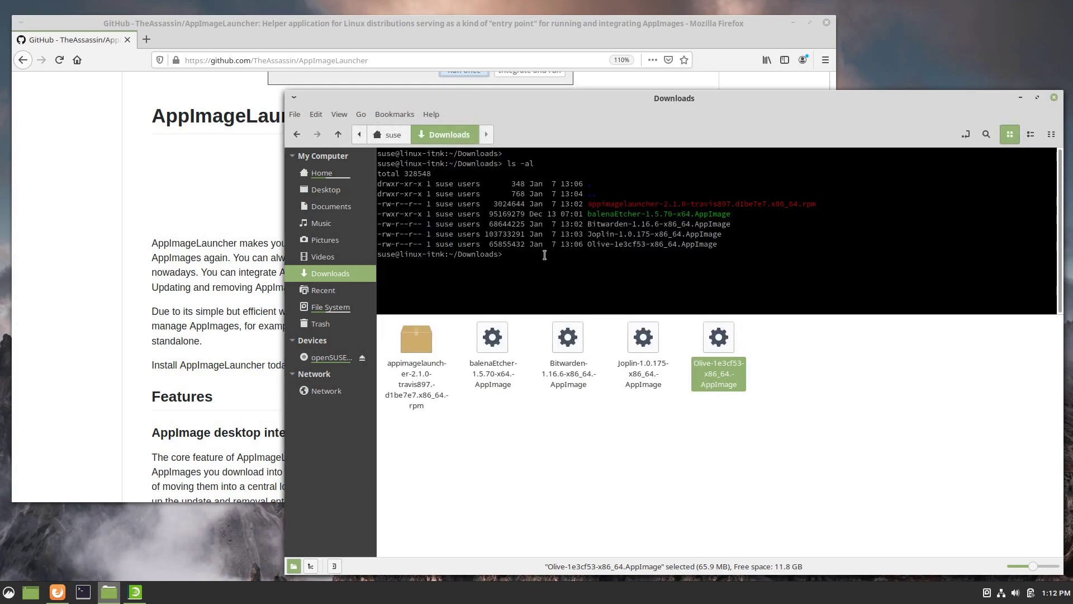
pyautogui.write('chmod +x Ol')
pyautogui.press('Tab')
pyautogui.press('Return')
pyautogui.write('ls -al')
pyautogui.press('Return')
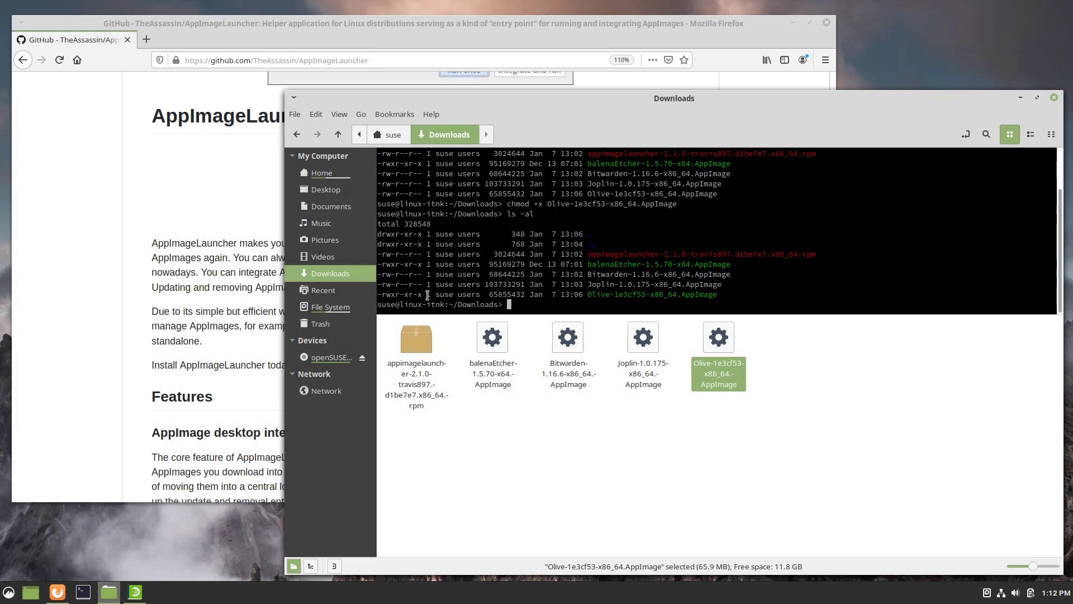
# Confirm in Olive's Properties > Permissions that it is now executable
pyautogui.rightClick(713, 374)
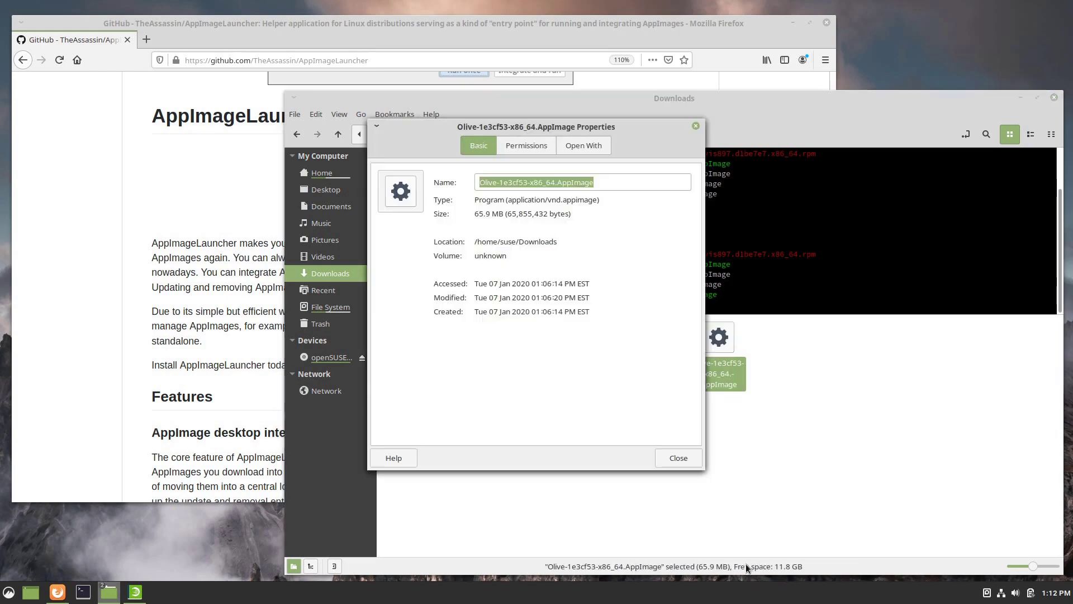
pyautogui.click(526, 145)
pyautogui.click(441, 296)
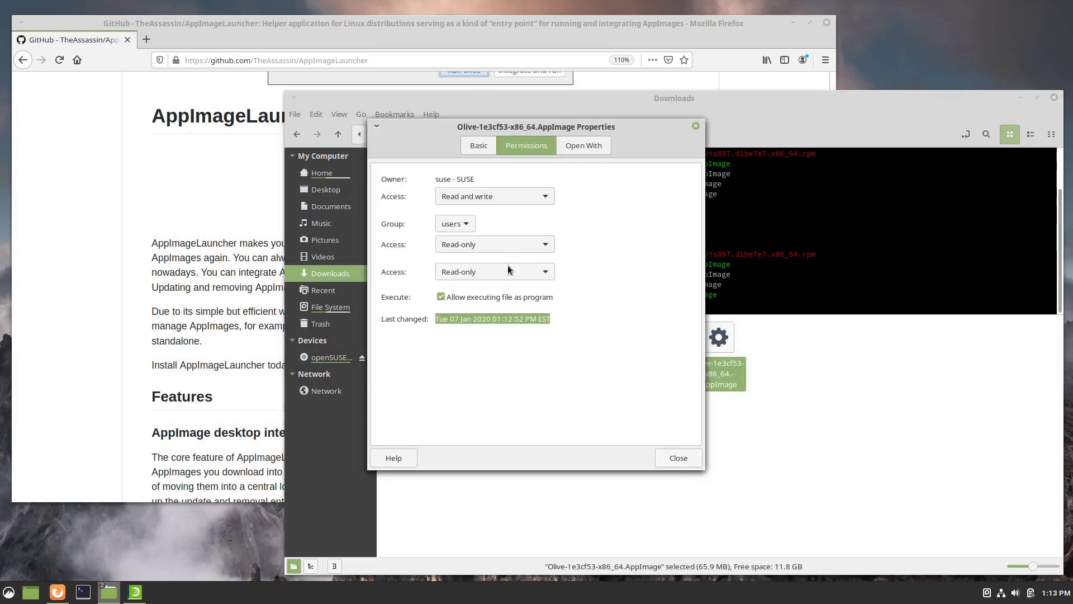
pyautogui.click(665, 458)
pyautogui.click(538, 301)
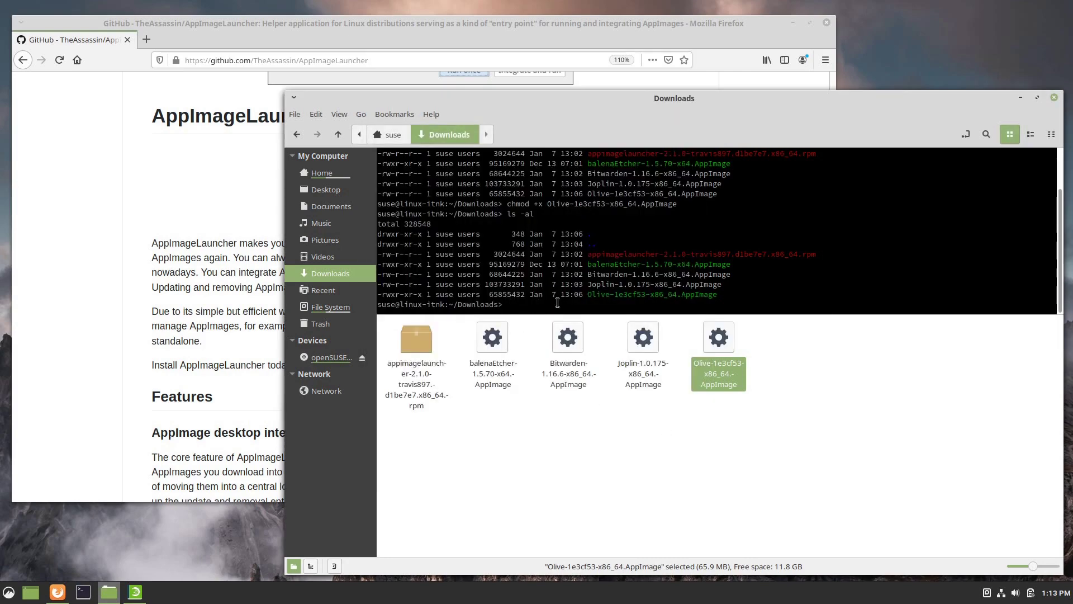
# Hide the terminal pane, launch balenaEtcher from its AppImage, and close the Etcher window
pyautogui.click(551, 509)
pyautogui.press('F4')
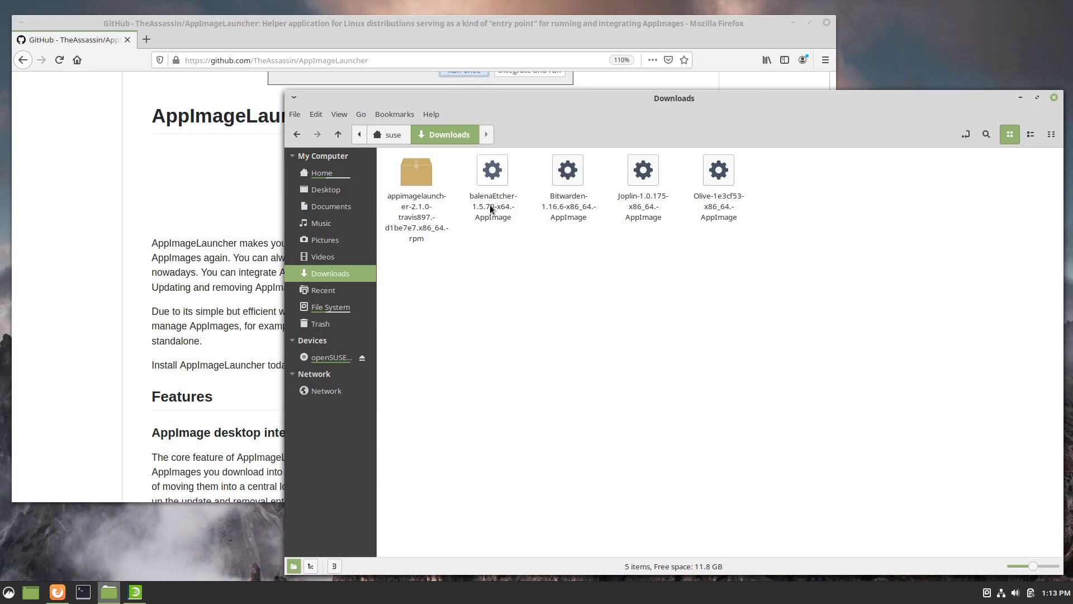
pyautogui.click(490, 204)
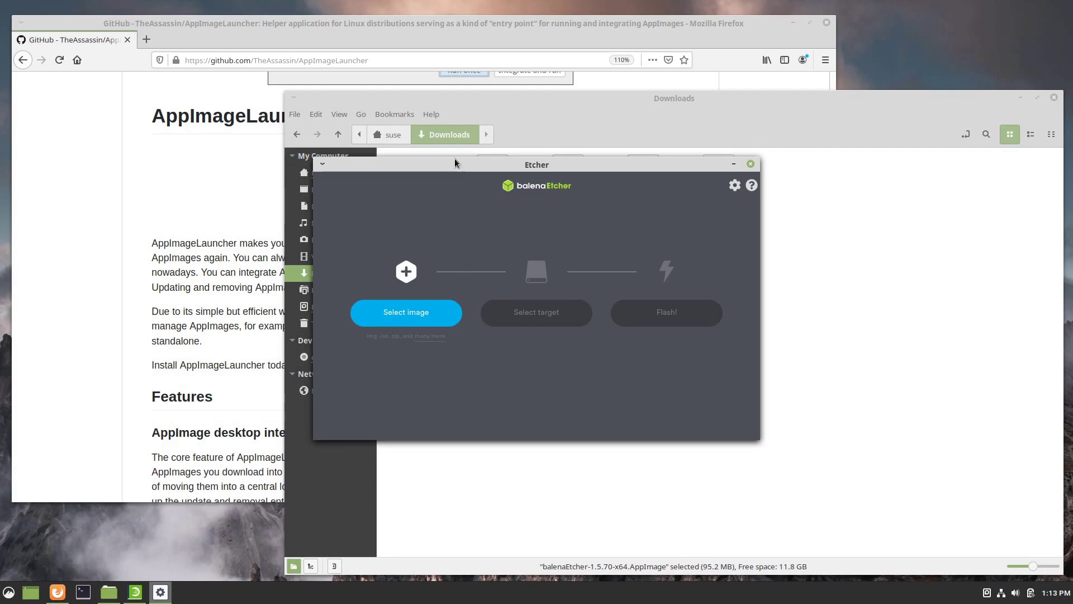
pyautogui.moveTo(454, 162); pyautogui.dragTo(464, 205)
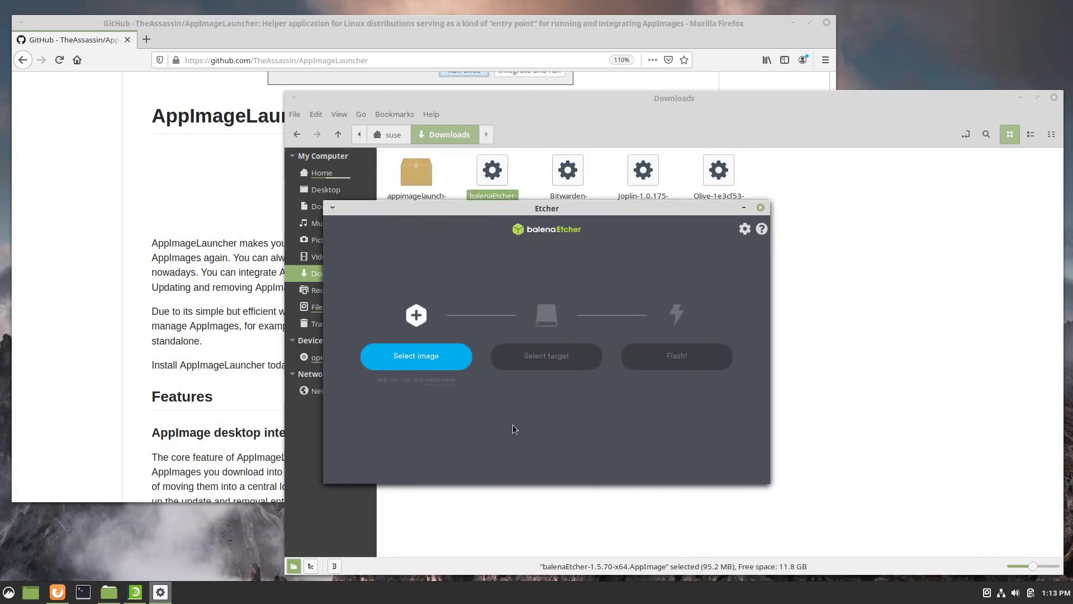
pyautogui.click(760, 208)
# Search 'bale' in the Cinnamon menu to confirm no Etcher entry is installed
pyautogui.click(8, 592)
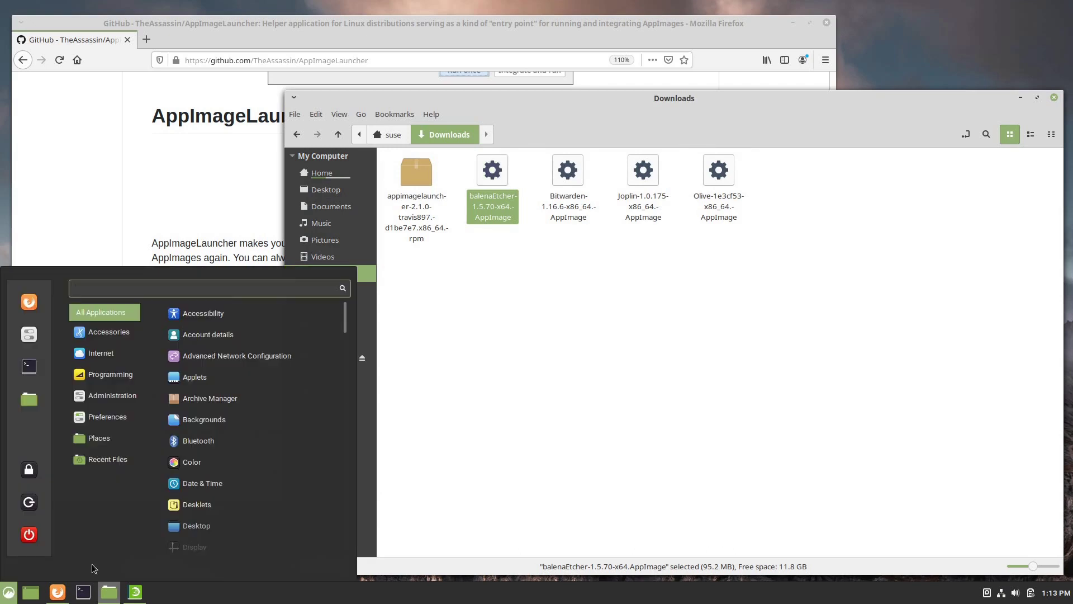
pyautogui.write('bale')
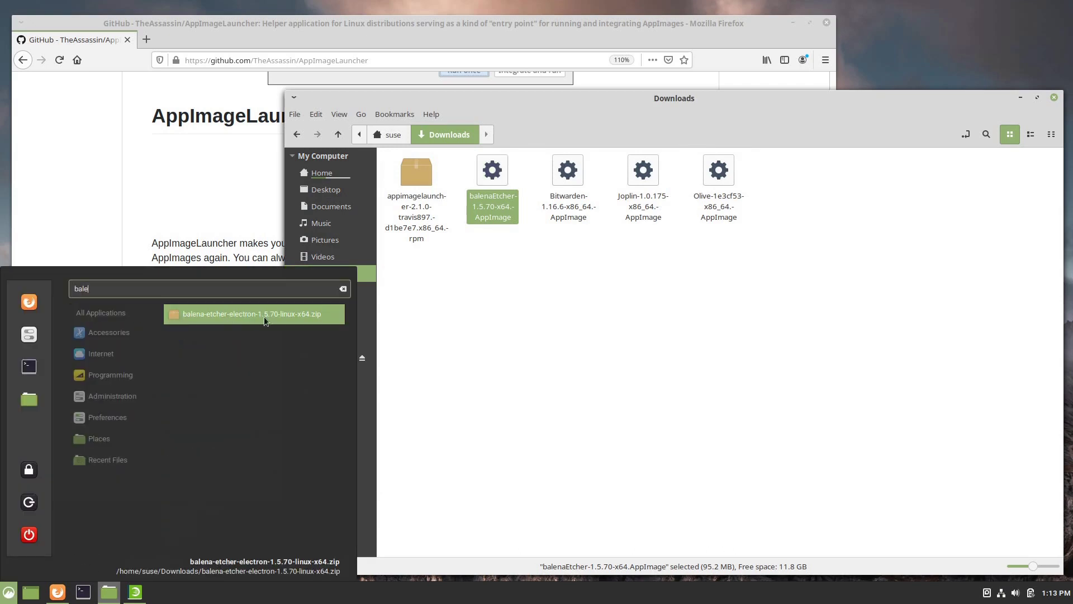
pyautogui.click(508, 173)
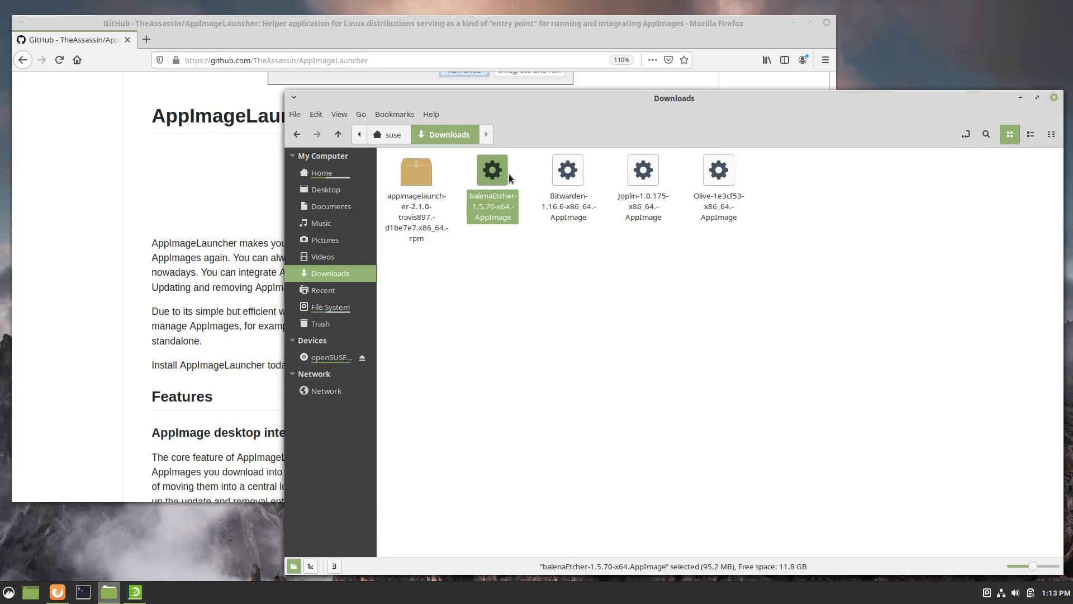
pyautogui.click(602, 326)
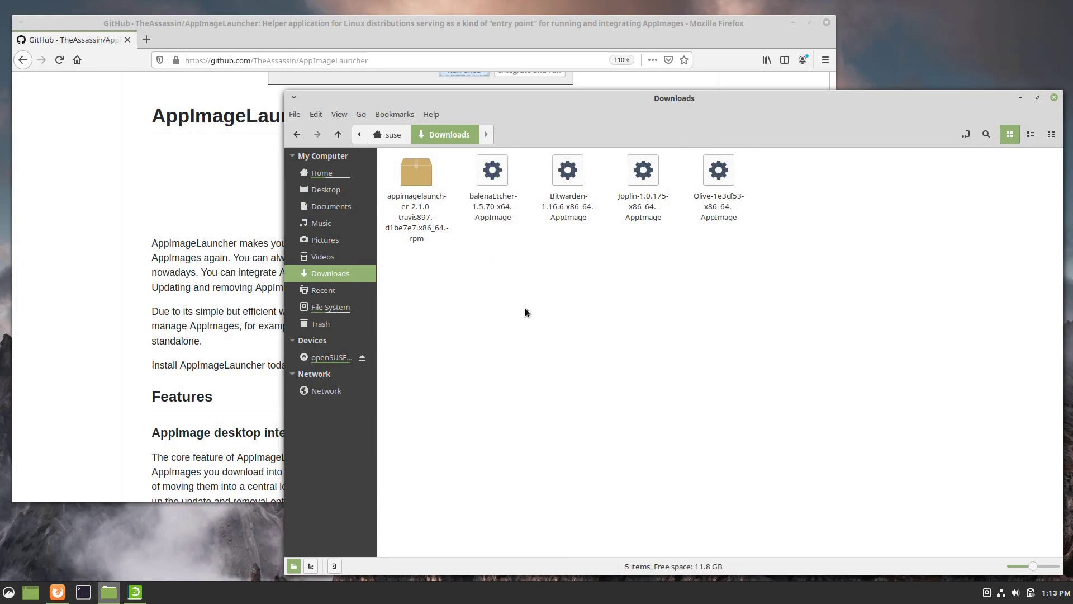
# Try opening the Bitwarden AppImage, cancel the unknown file type prompt, and close Bitwarden
pyautogui.doubleClick(566, 201)
pyautogui.click(721, 385)
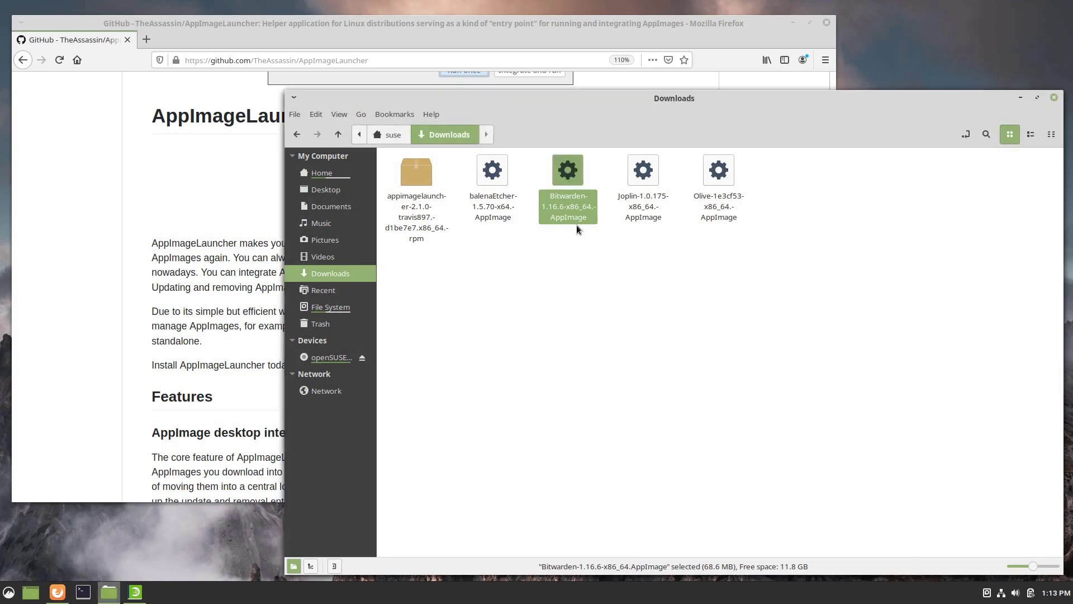
pyautogui.rightClick(566, 206)
pyautogui.click(584, 400)
pyautogui.click(792, 146)
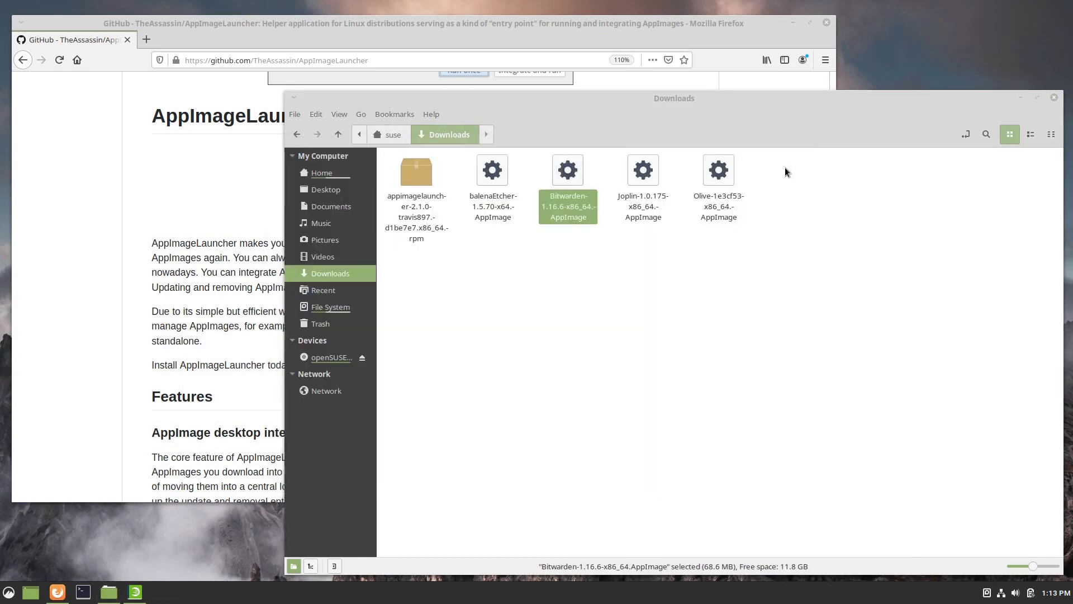
# Allow executing the Joplin AppImage and accept AppImageLauncher's integration prompt so Joplin opens
pyautogui.rightClick(641, 206)
pyautogui.click(678, 399)
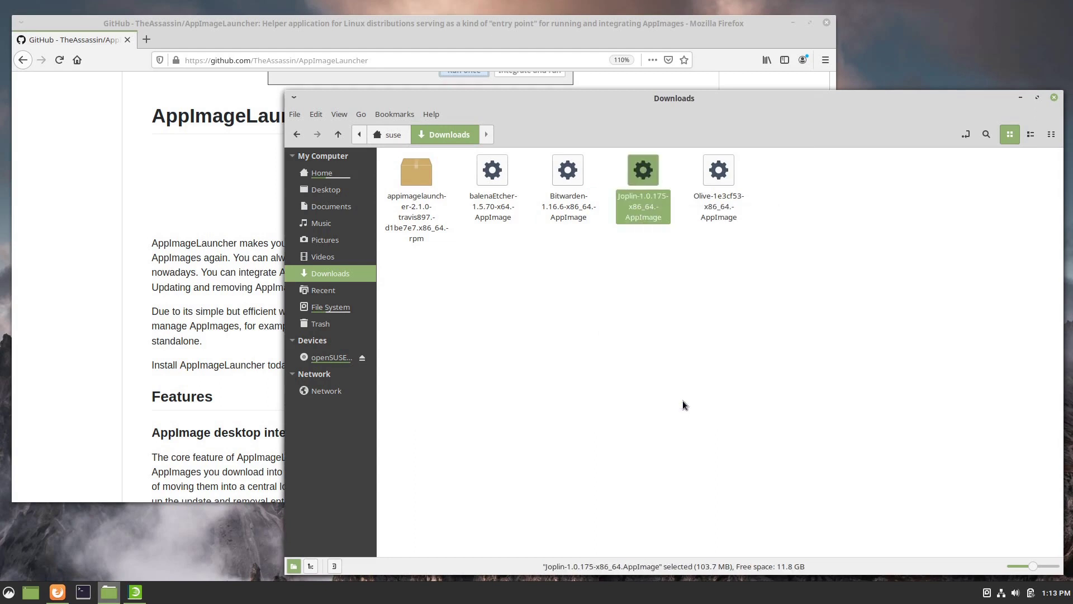
pyautogui.click(526, 146)
pyautogui.click(497, 297)
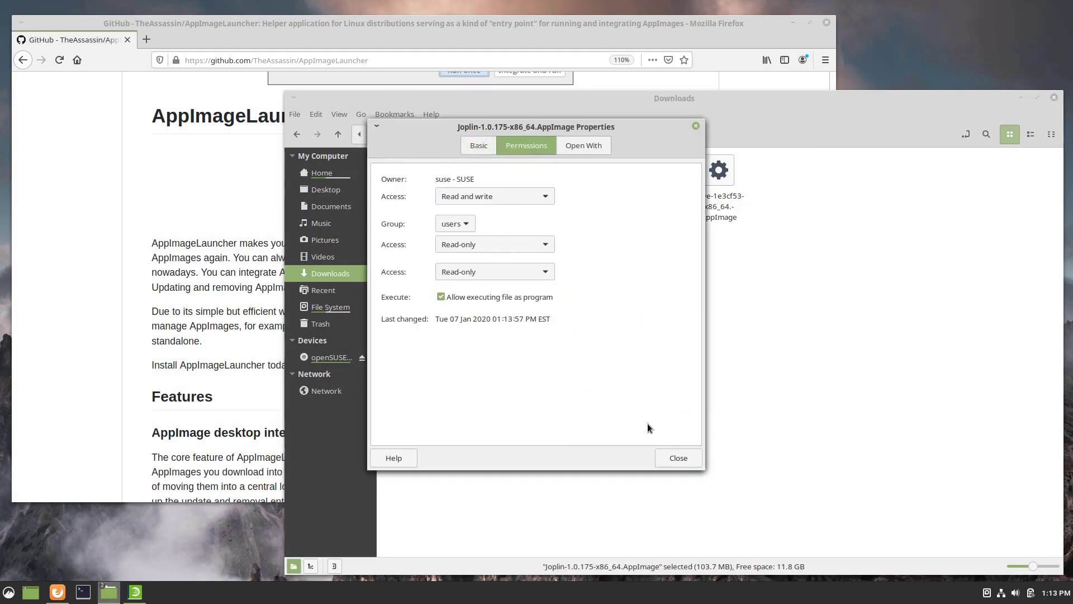
pyautogui.click(675, 455)
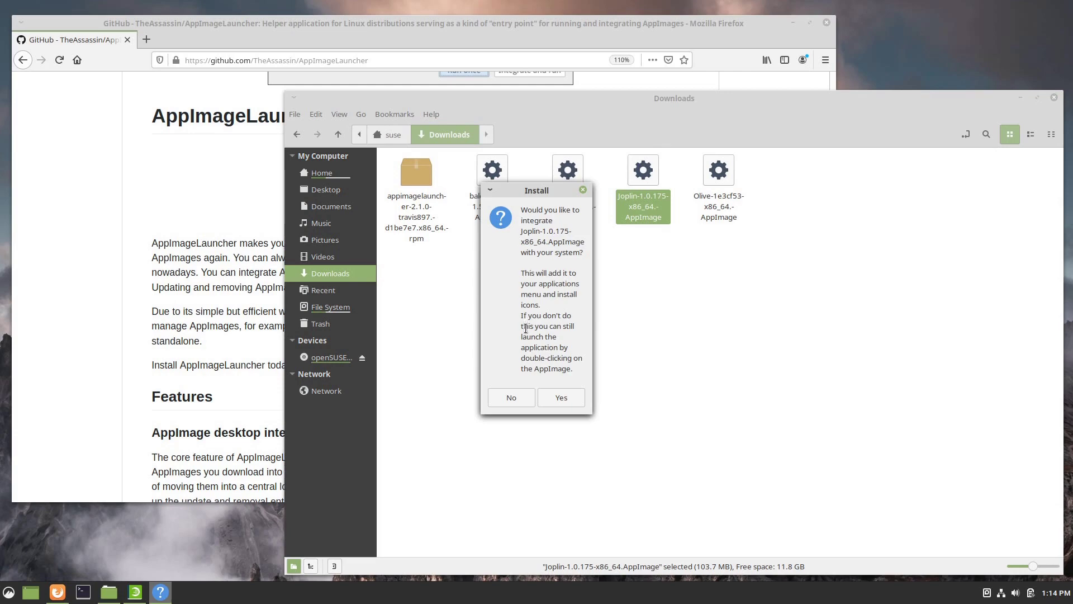
pyautogui.press('Escape')
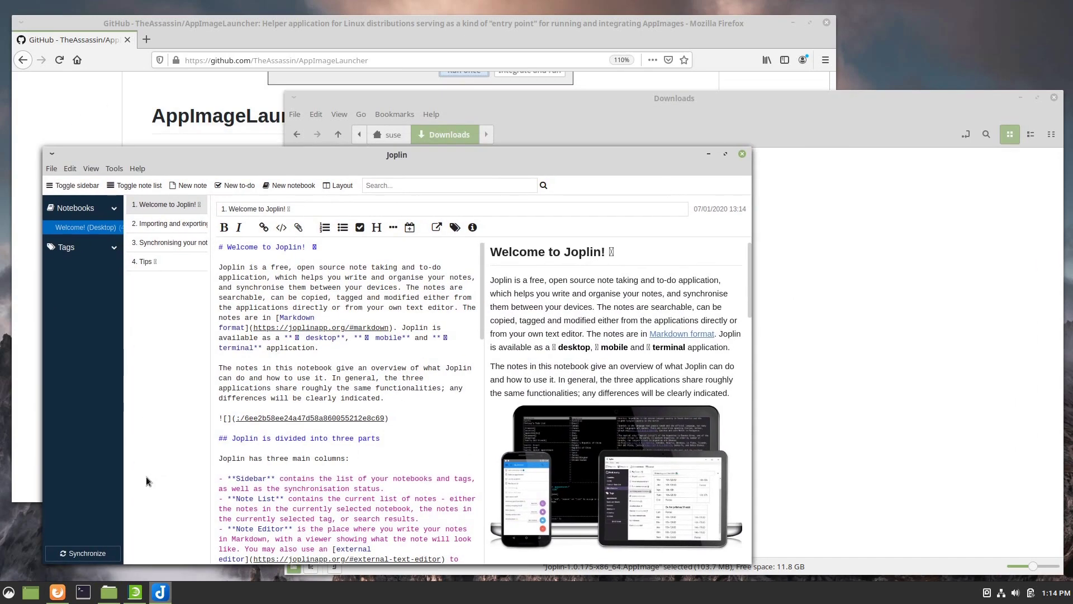
# Restart Cinnamon with Alt+F2 'r' and find Joplin listed under Office in the menu
pyautogui.click(3, 596)
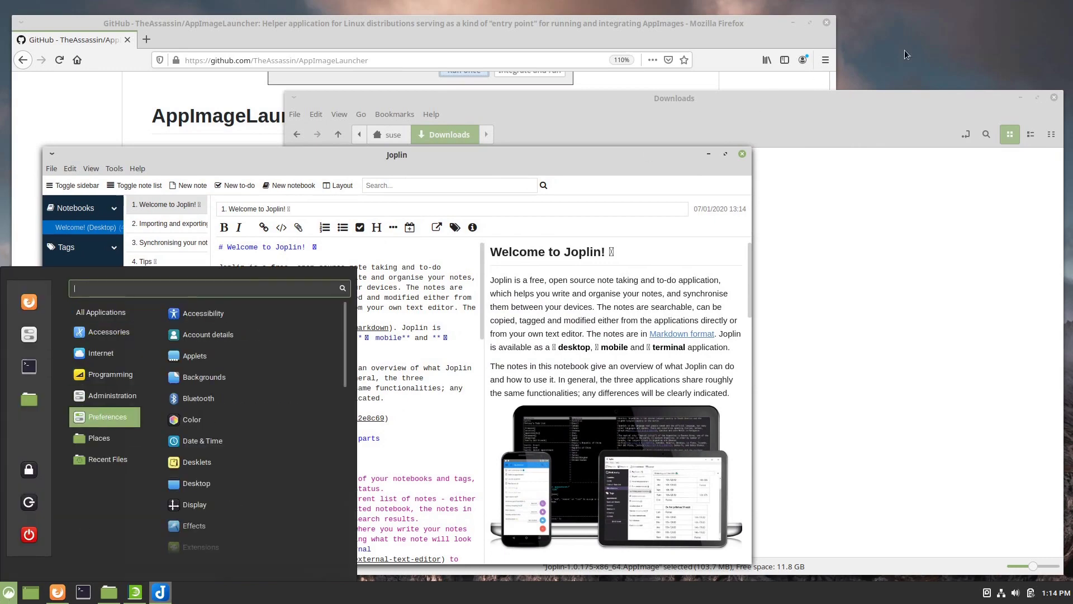
pyautogui.click(876, 63)
pyautogui.hotkey('alt', 'F2')
pyautogui.write('r')
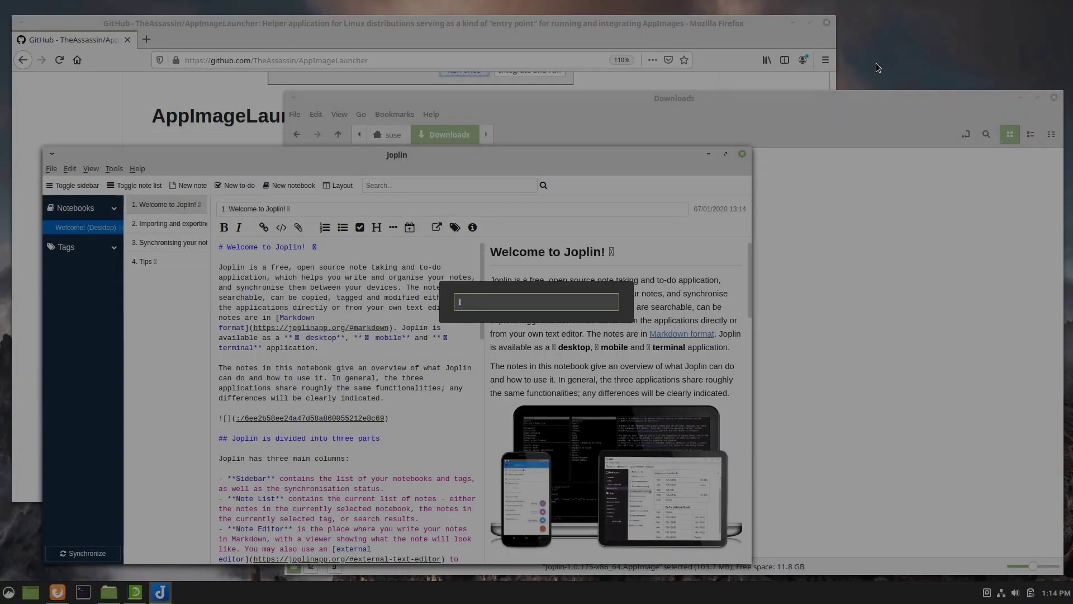
pyautogui.press('Return')
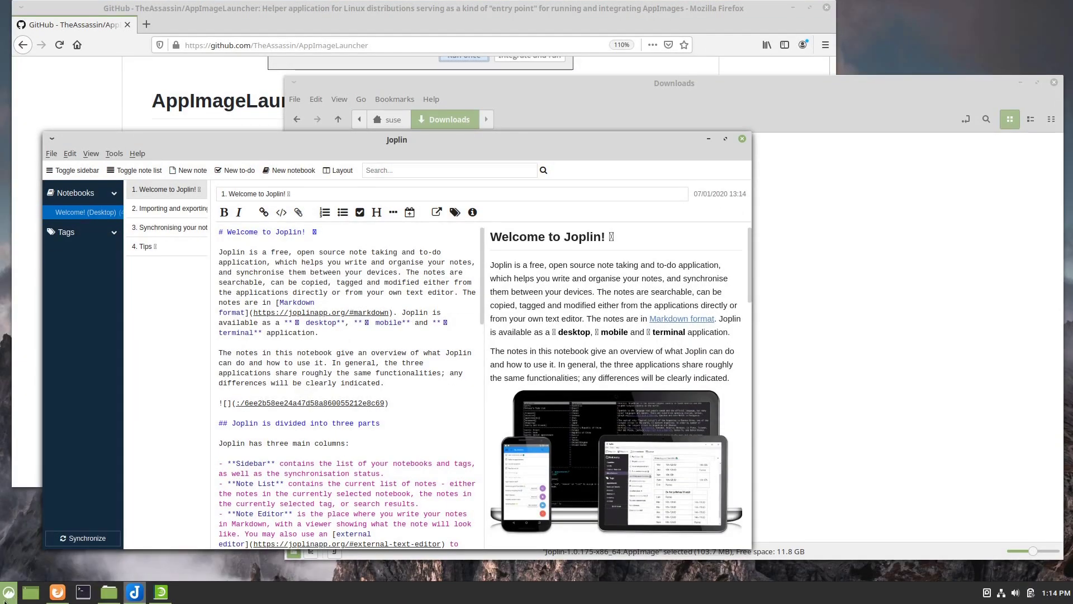
pyautogui.click(7, 592)
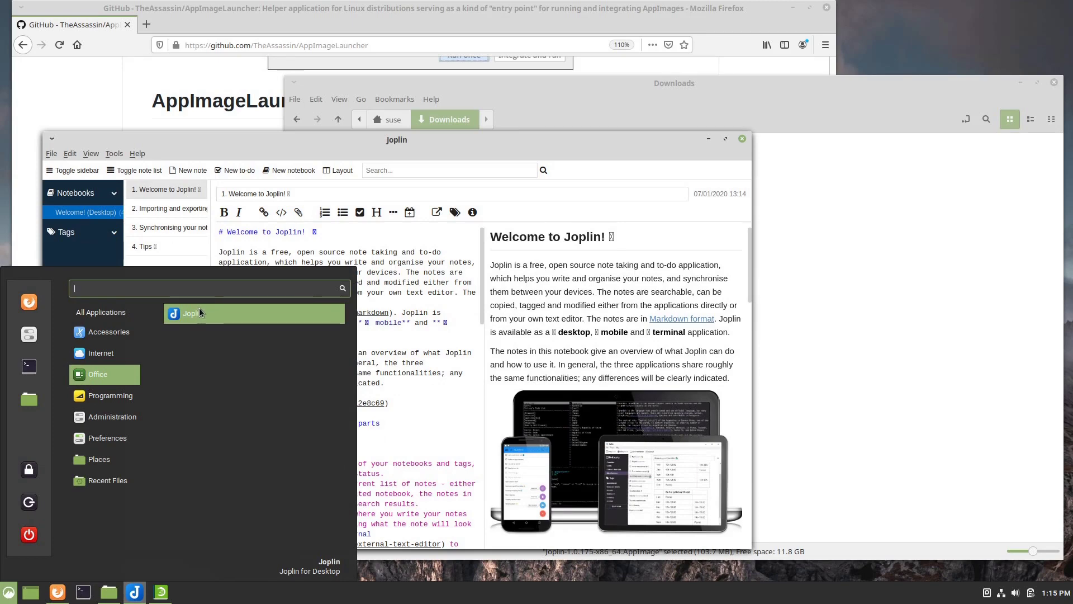
pyautogui.click(210, 135)
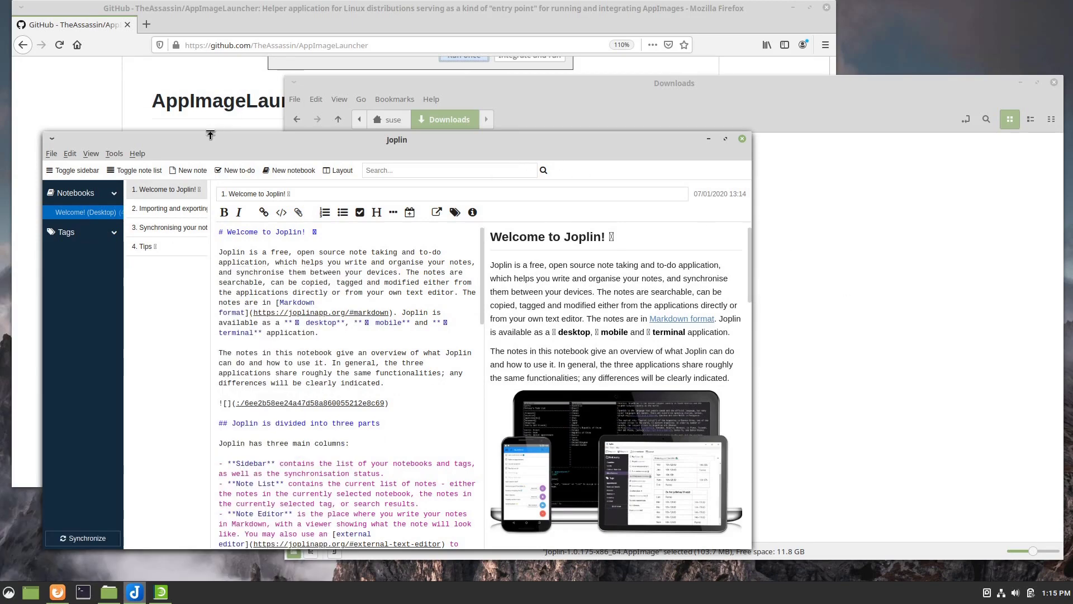
# Open a new Nemo tab at the home folder with hidden files shown
pyautogui.click(808, 282)
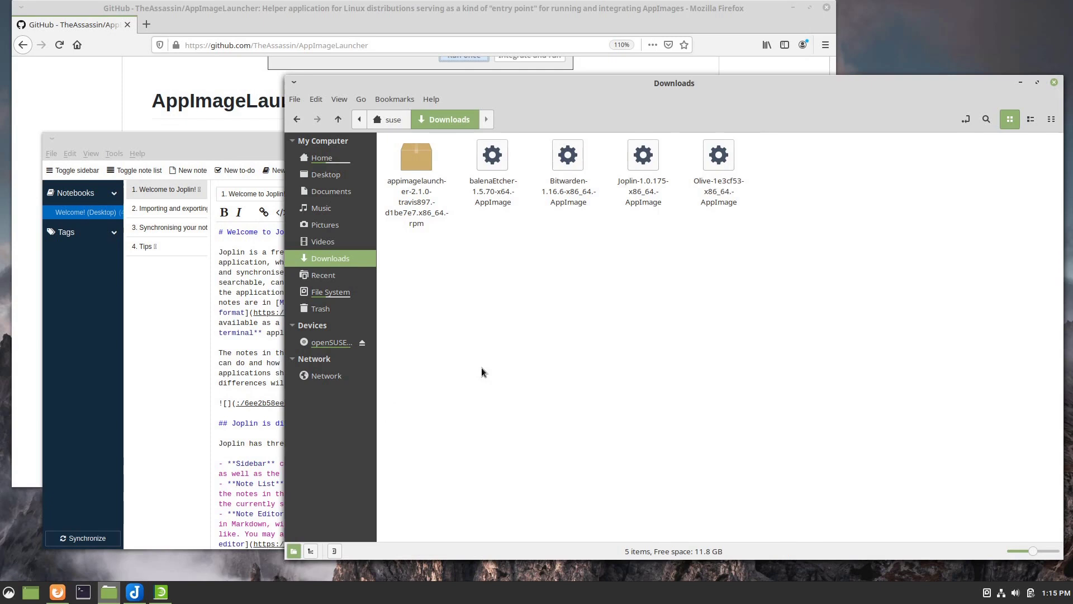
pyautogui.hotkey('ctrl', 't')
pyautogui.hotkey('alt', 'Up')
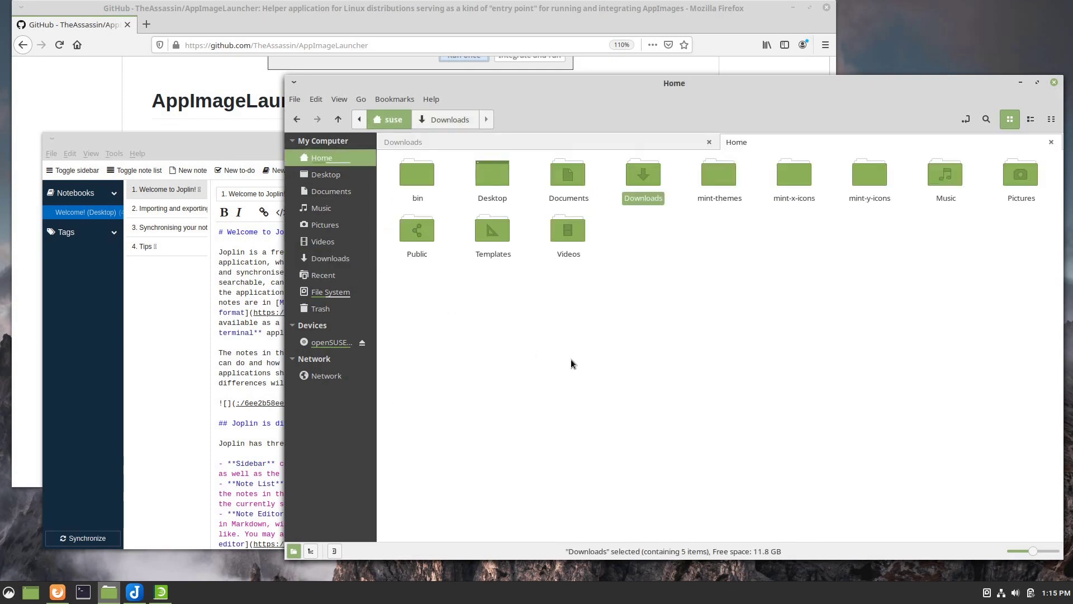
pyautogui.hotkey('ctrl', 'h')
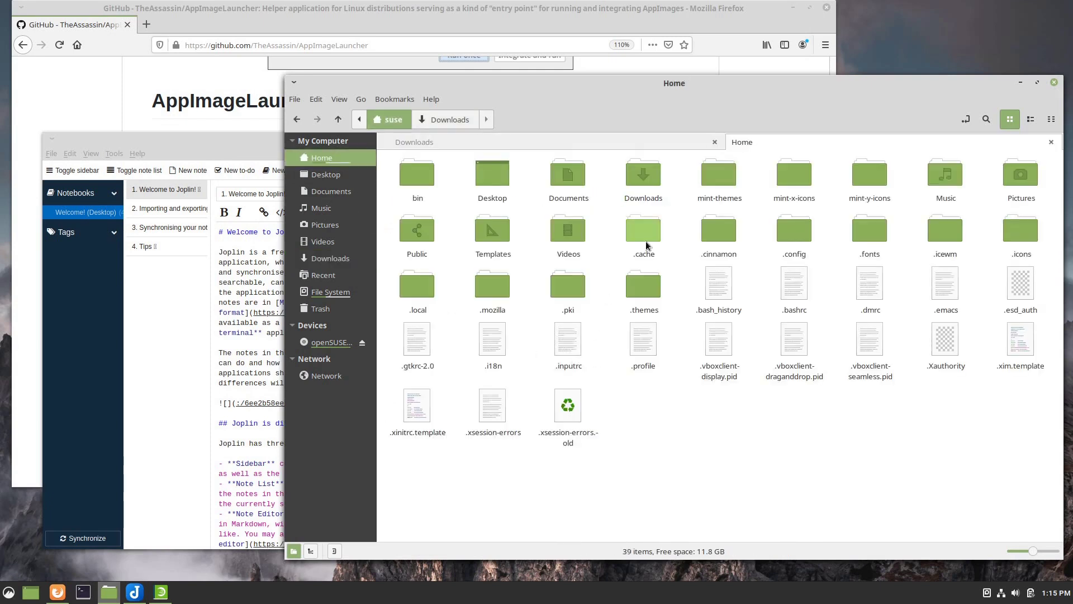
# Go into .local/share/applications and bring up the context menu for the Joplin launcher file
pyautogui.doubleClick(421, 291)
pyautogui.doubleClick(417, 173)
pyautogui.doubleClick(417, 173)
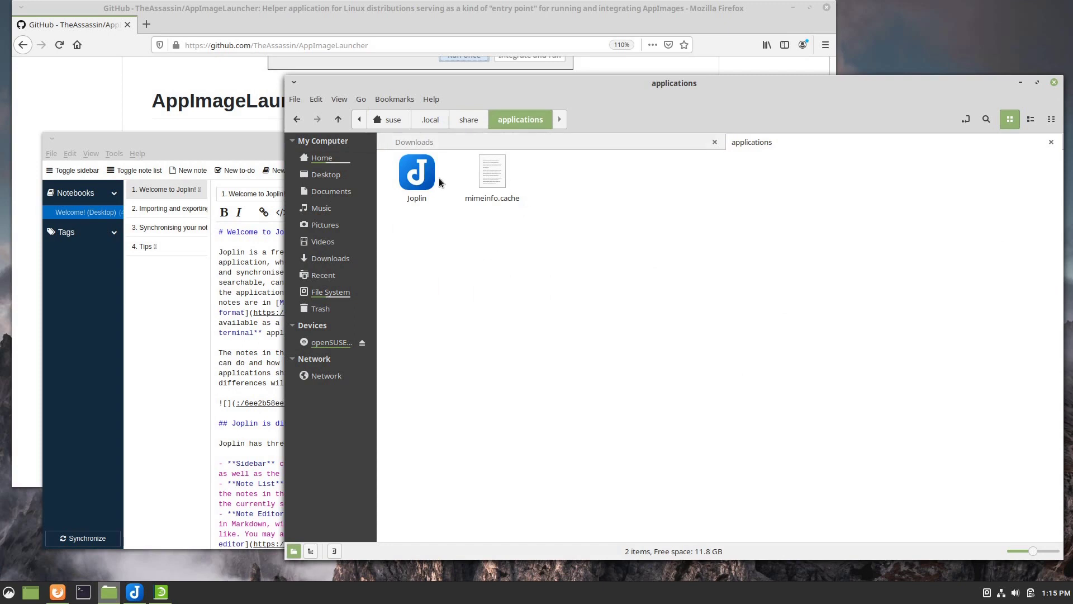
pyautogui.click(416, 177)
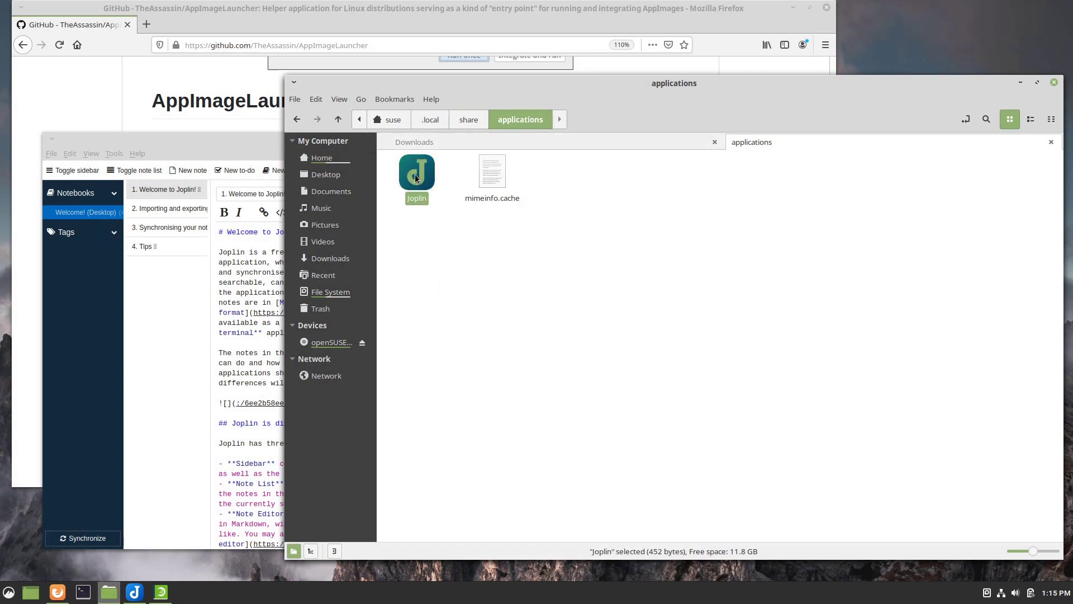
pyautogui.rightClick(416, 177)
pyautogui.rightClick(416, 177)
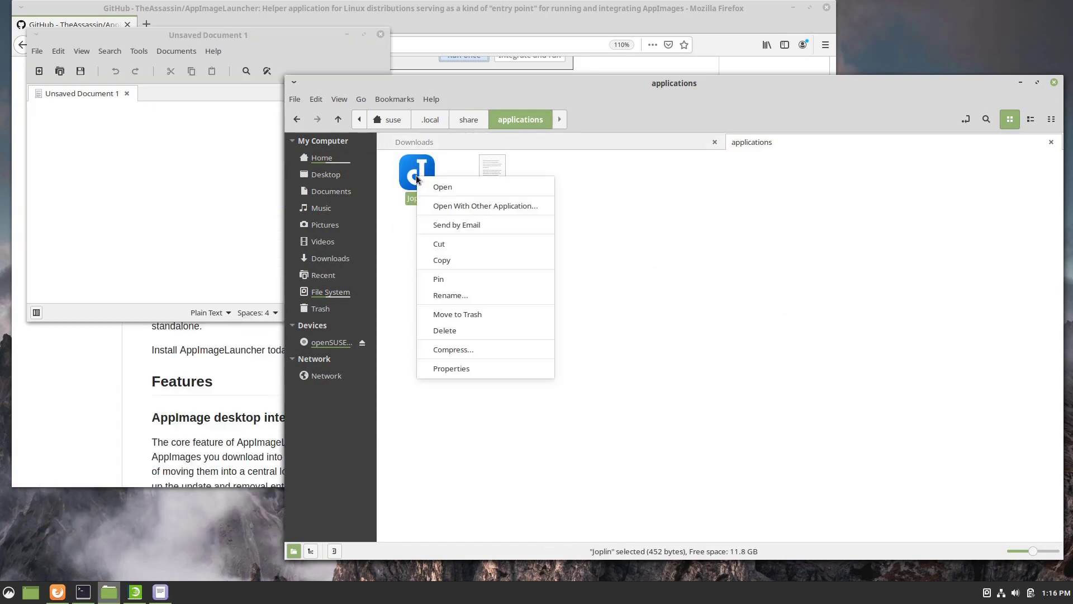
pyautogui.click(465, 203)
pyautogui.doubleClick(472, 232)
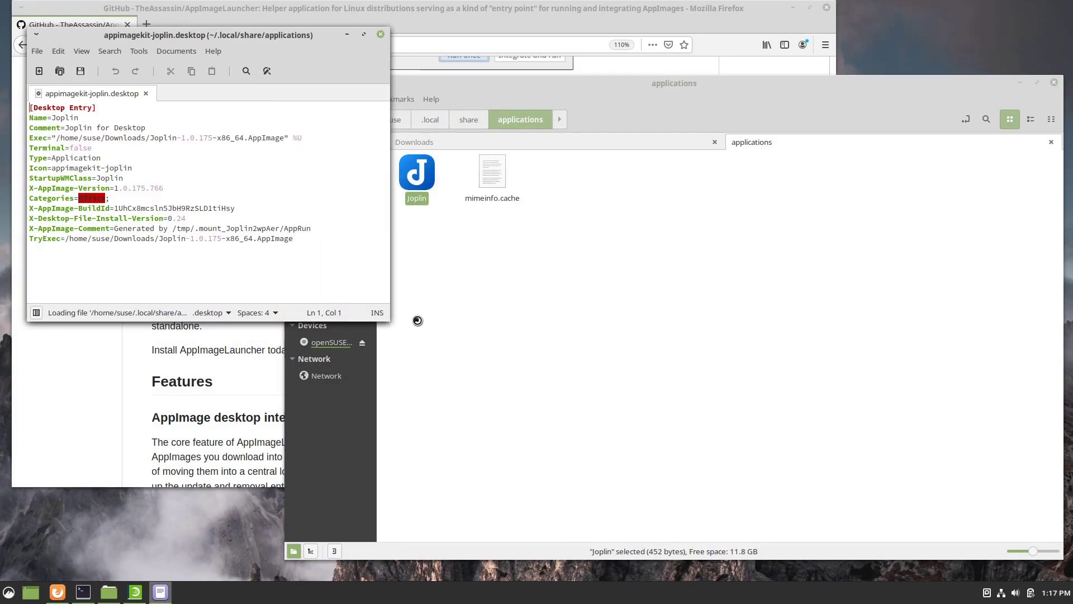
pyautogui.moveTo(390, 321); pyautogui.dragTo(730, 478)
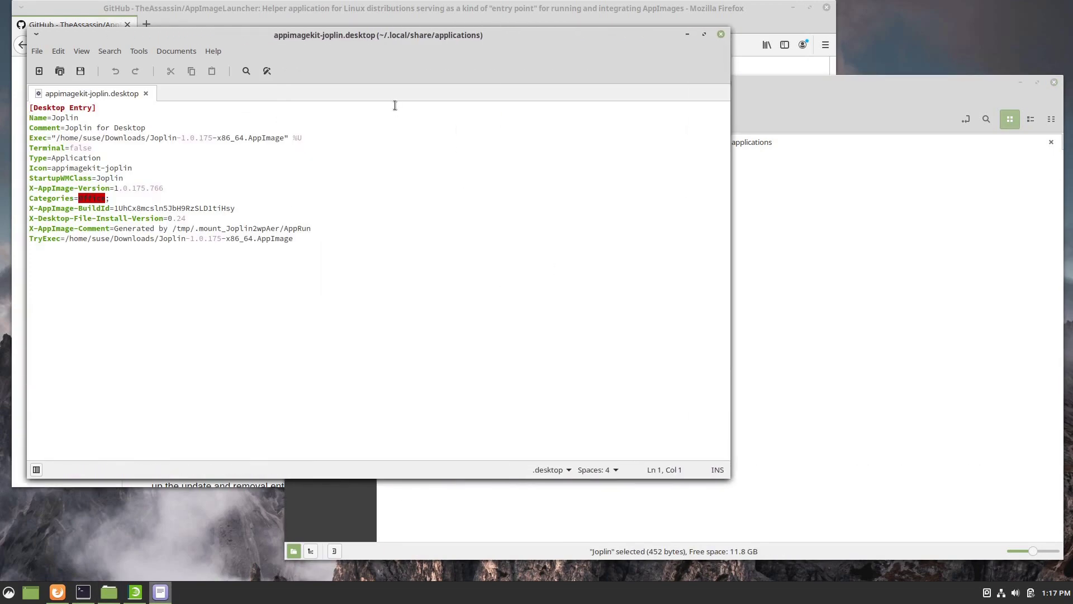
pyautogui.click(87, 148)
pyautogui.moveTo(496, 37); pyautogui.dragTo(603, 97)
pyautogui.hotkey('ctrl', '+')
pyautogui.hotkey('ctrl', '+')
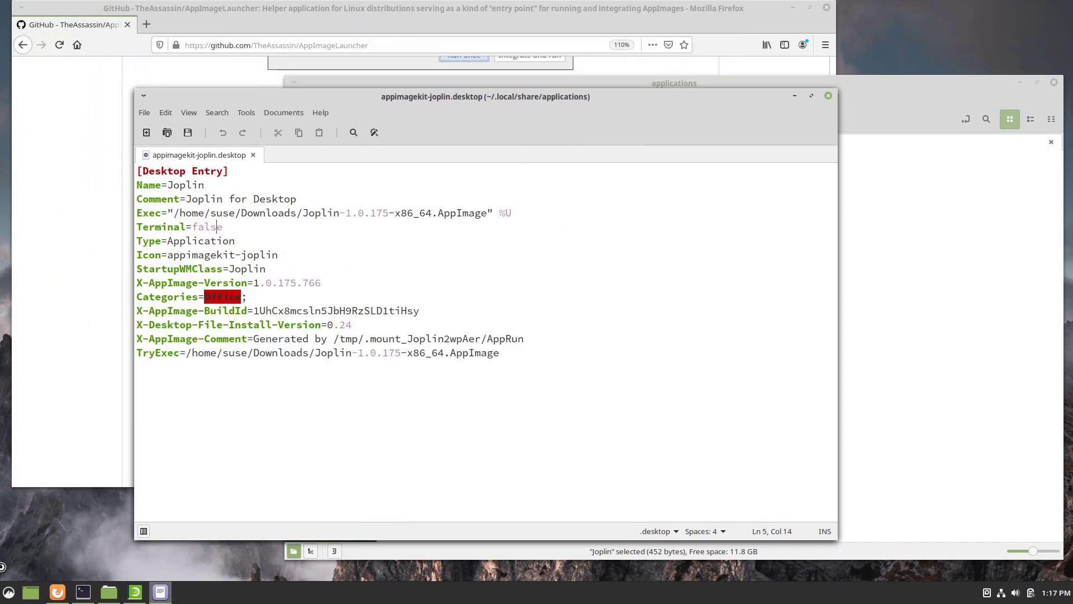
# Confirm in the Cinnamon menu that Joplin is listed under Office
pyautogui.click(8, 591)
pyautogui.moveTo(104, 374)
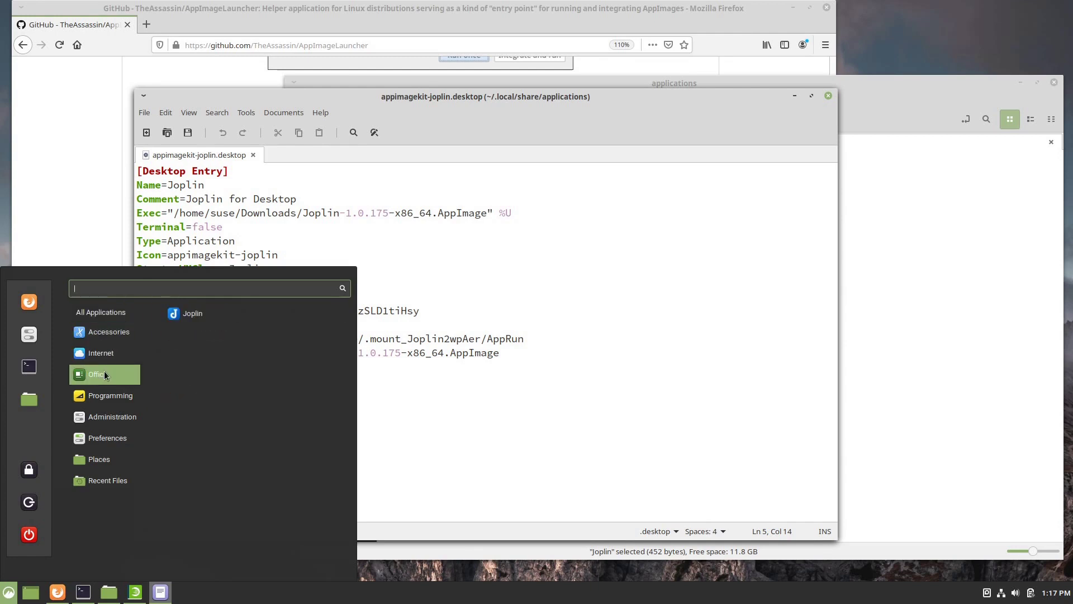
pyautogui.click(362, 269)
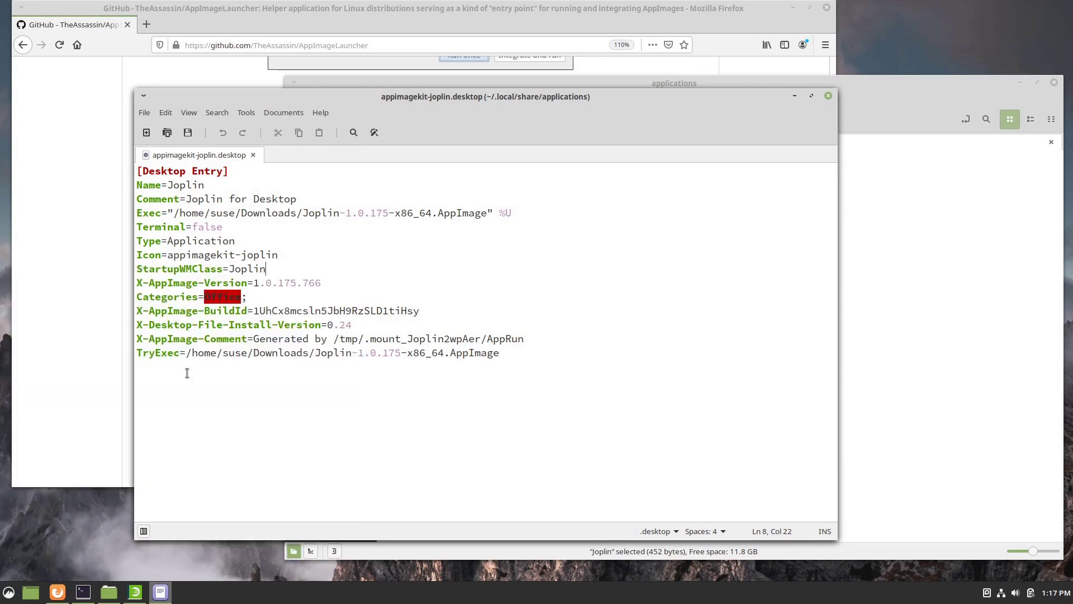
# Close the Joplin desktop entry and switch Nemo to the Downloads tab
pyautogui.click(828, 96)
pyautogui.click(428, 119)
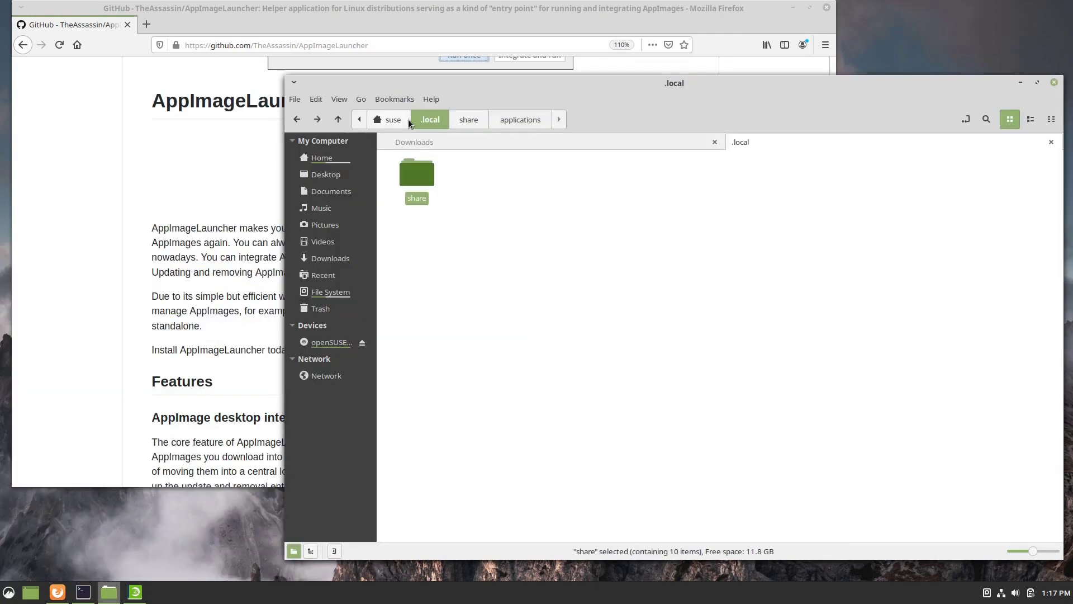
pyautogui.click(632, 144)
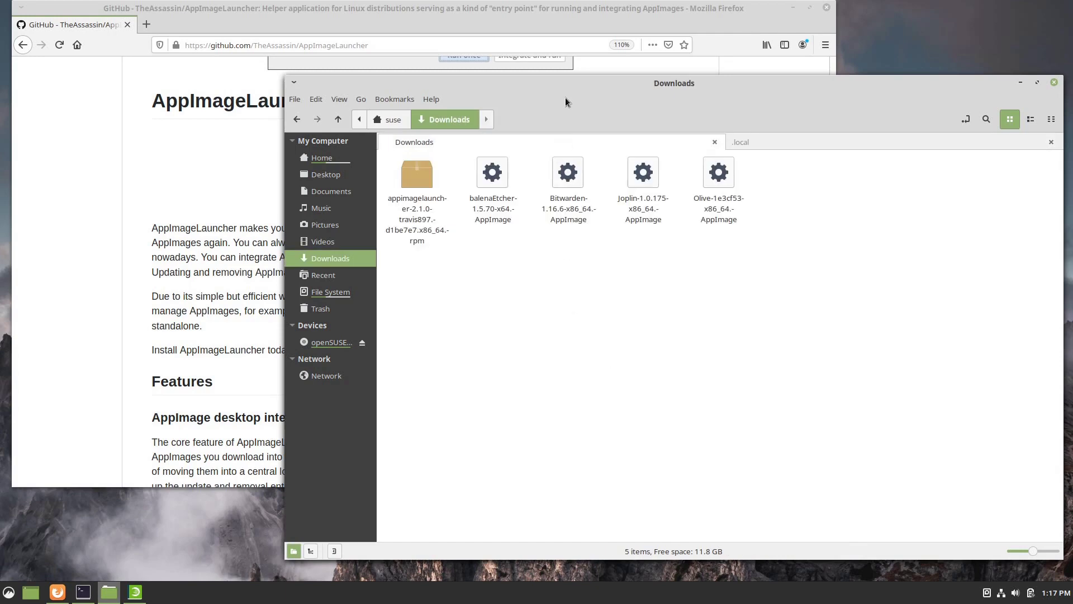
# Read the AppImageLauncher GitHub README down to installation, then return to the top
pyautogui.click(106, 192)
pyautogui.click(1003, 265)
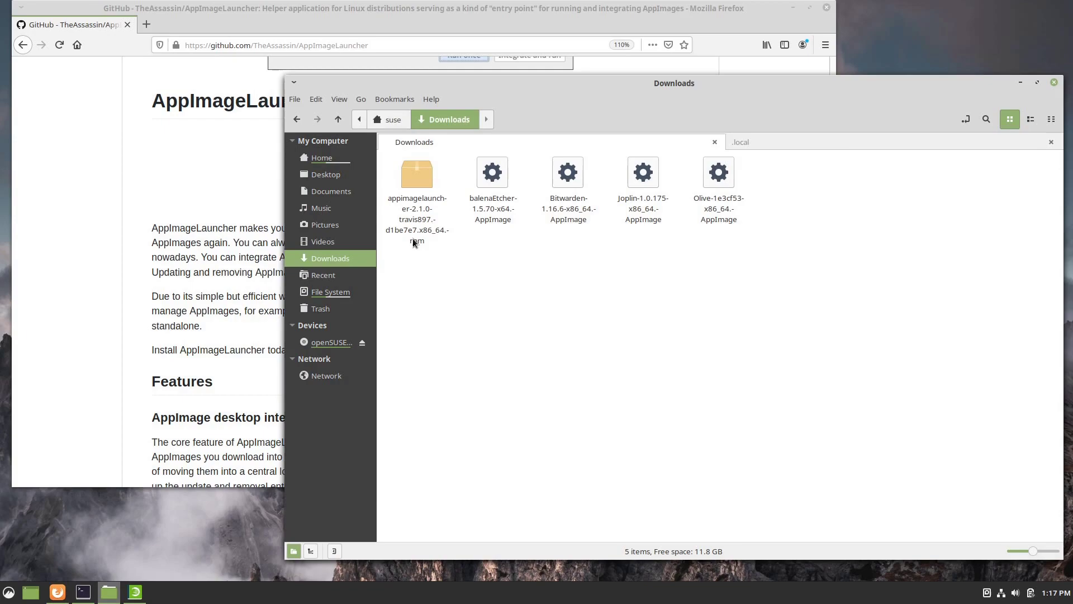
pyautogui.click(101, 285)
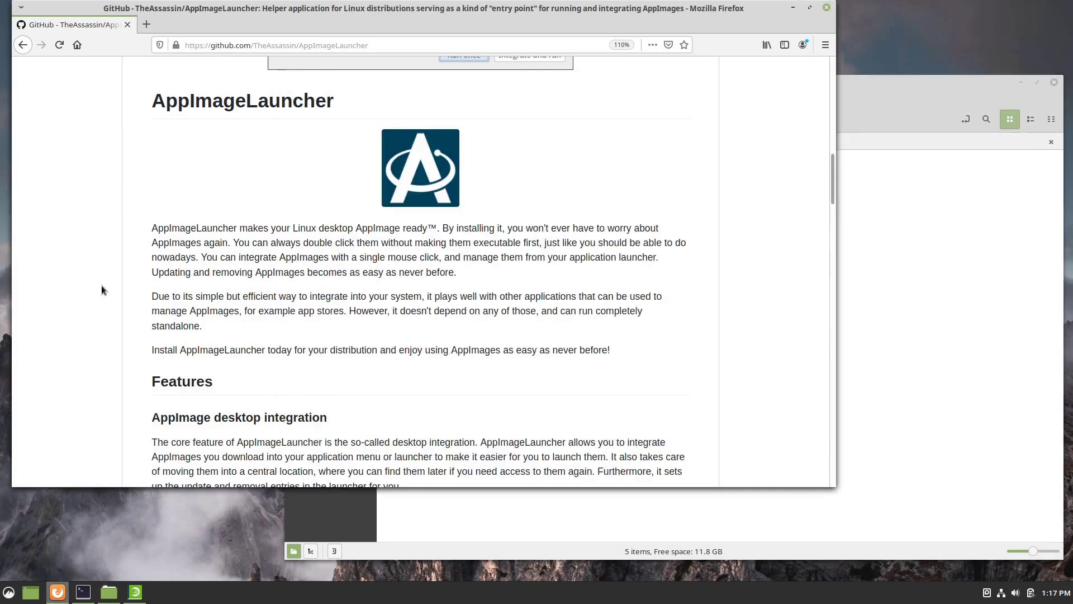
pyautogui.scroll(-5, 102, 285)
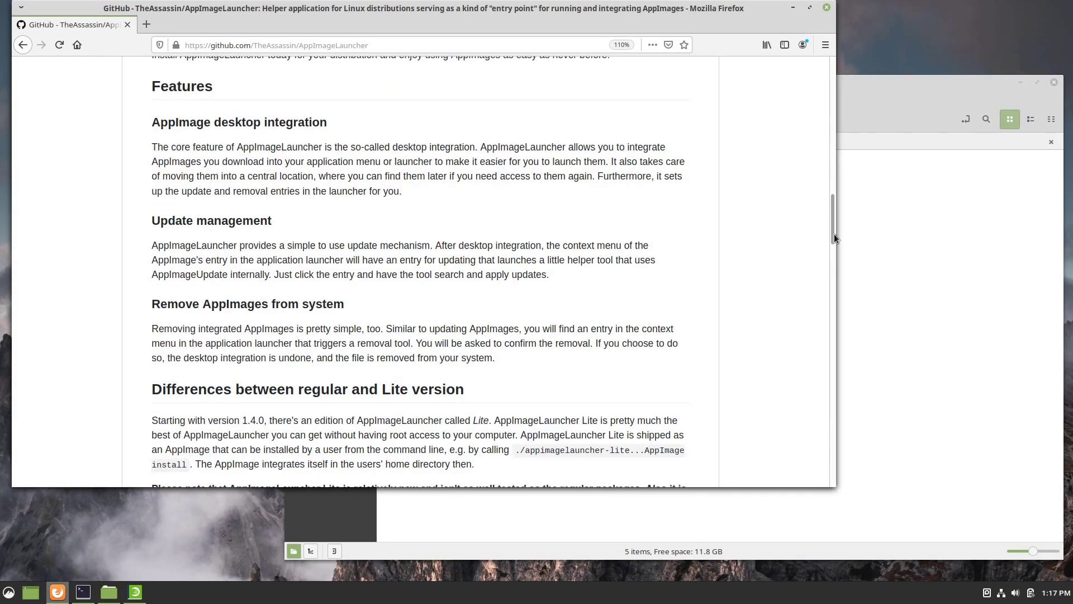
pyautogui.moveTo(832, 232); pyautogui.dragTo(831, 426)
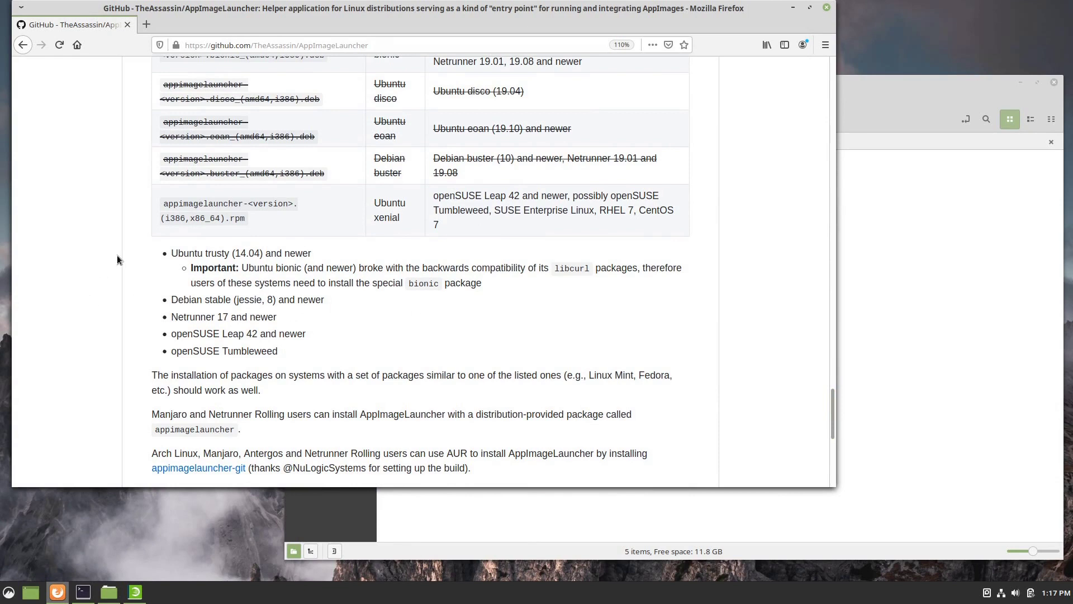
pyautogui.scroll(-3, 193, 249)
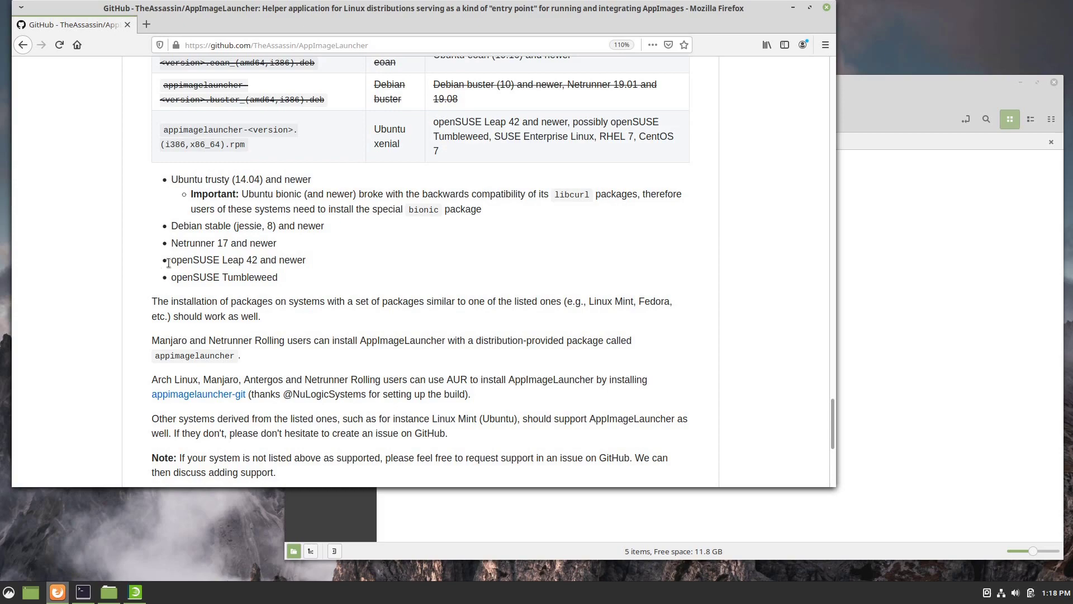
pyautogui.scroll(-3, 115, 276)
pyautogui.scroll(6, 116, 276)
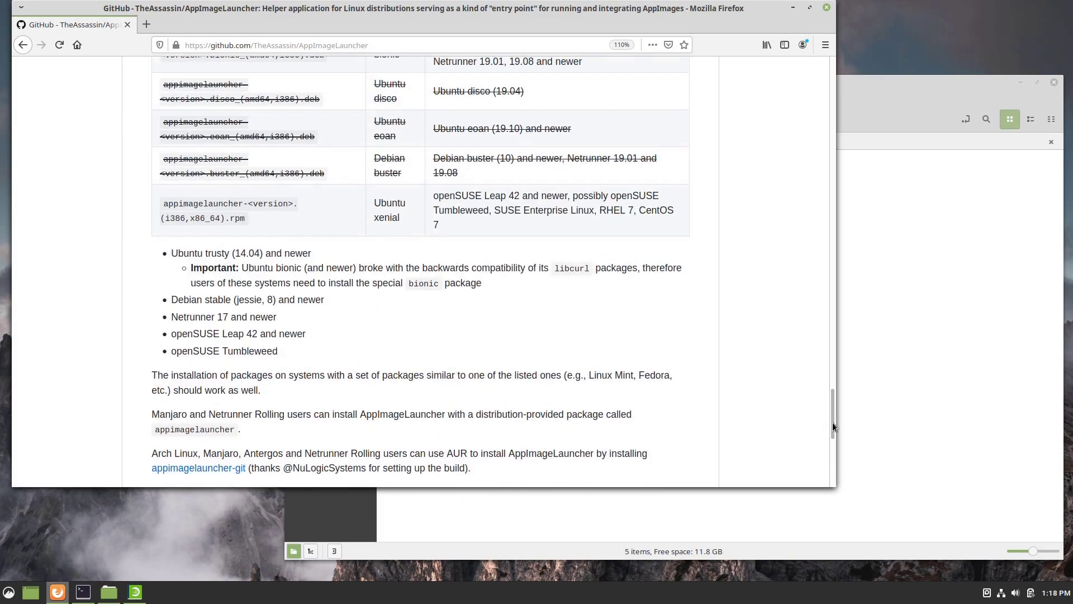
pyautogui.moveTo(833, 425); pyautogui.dragTo(820, 84)
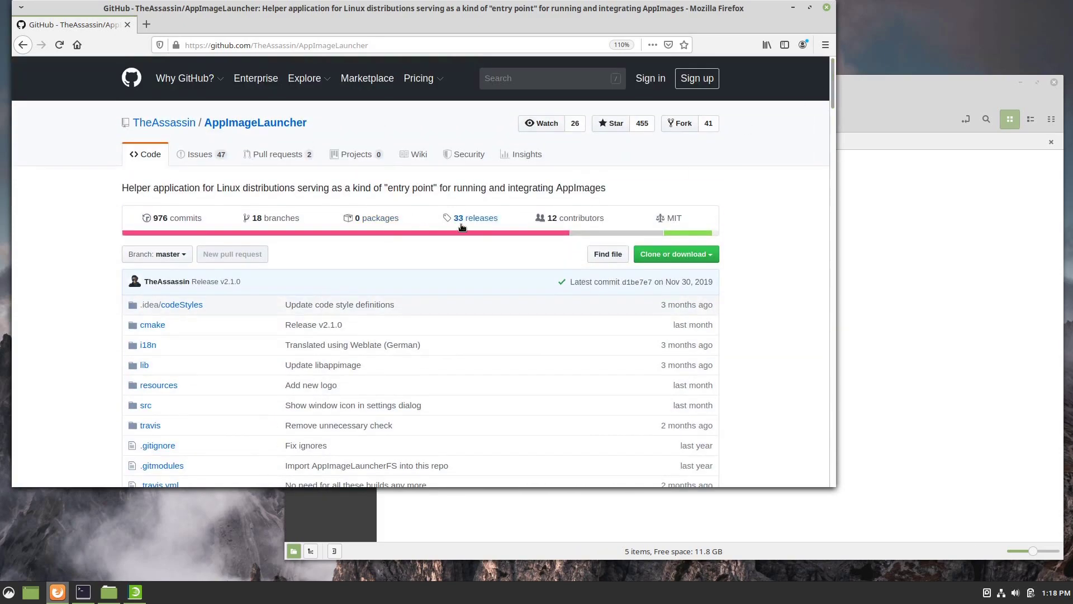
# View the v2.1.0 release assets under '33 releases', then minimize Firefox
pyautogui.click(462, 219)
pyautogui.scroll(-7, 129, 310)
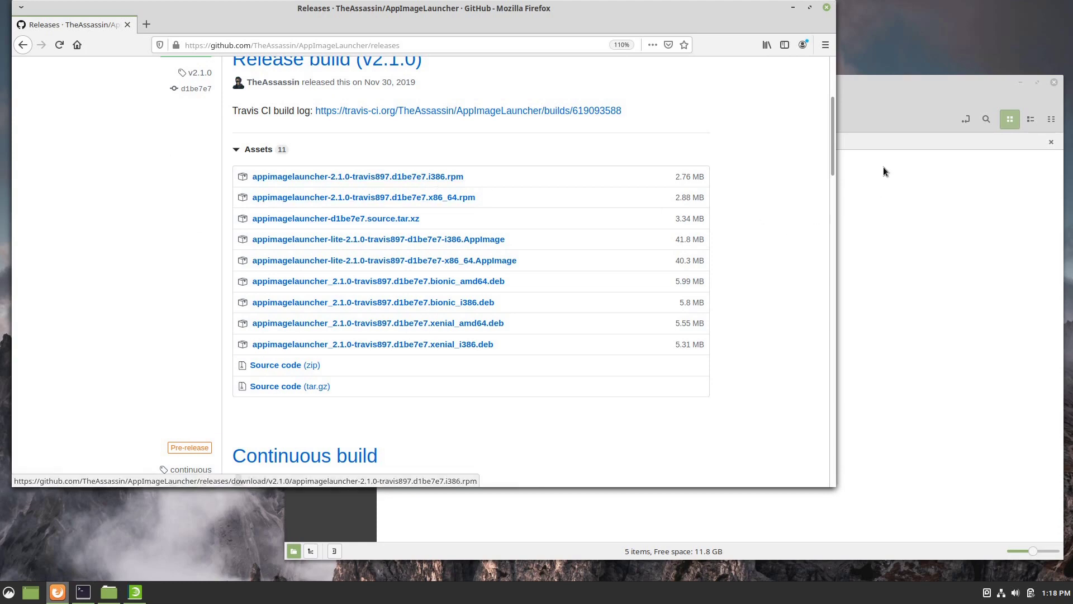
pyautogui.click(793, 8)
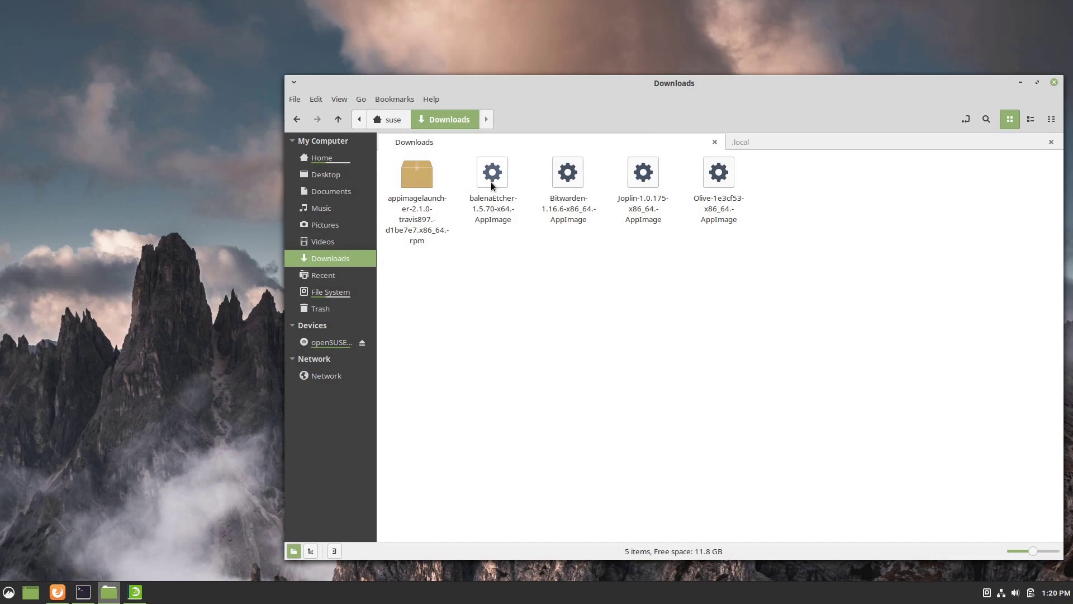
# Launch the balenaEtcher AppImage and accept the default Applications destination in first-run setup
pyautogui.doubleClick(491, 182)
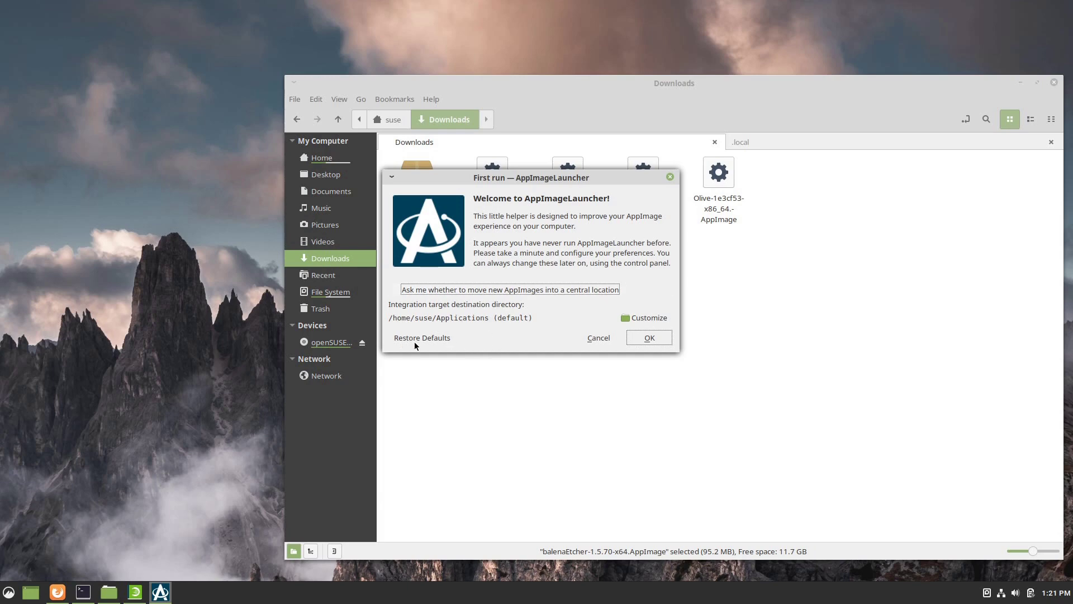
pyautogui.click(649, 339)
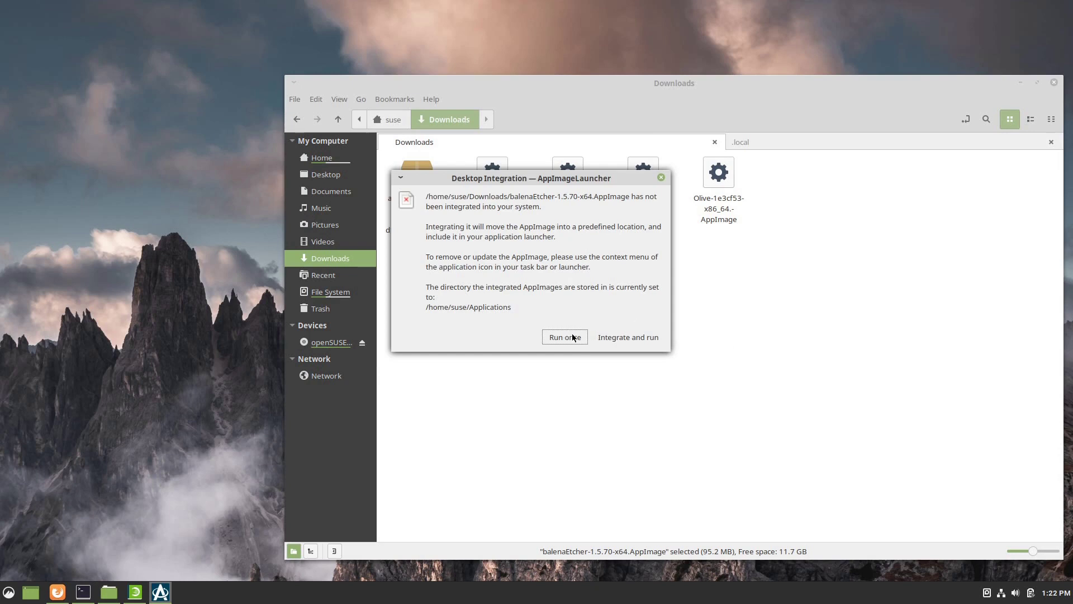
# Integrate and run balenaEtcher, then find it in ~/Applications and under Accessories
pyautogui.click(628, 337)
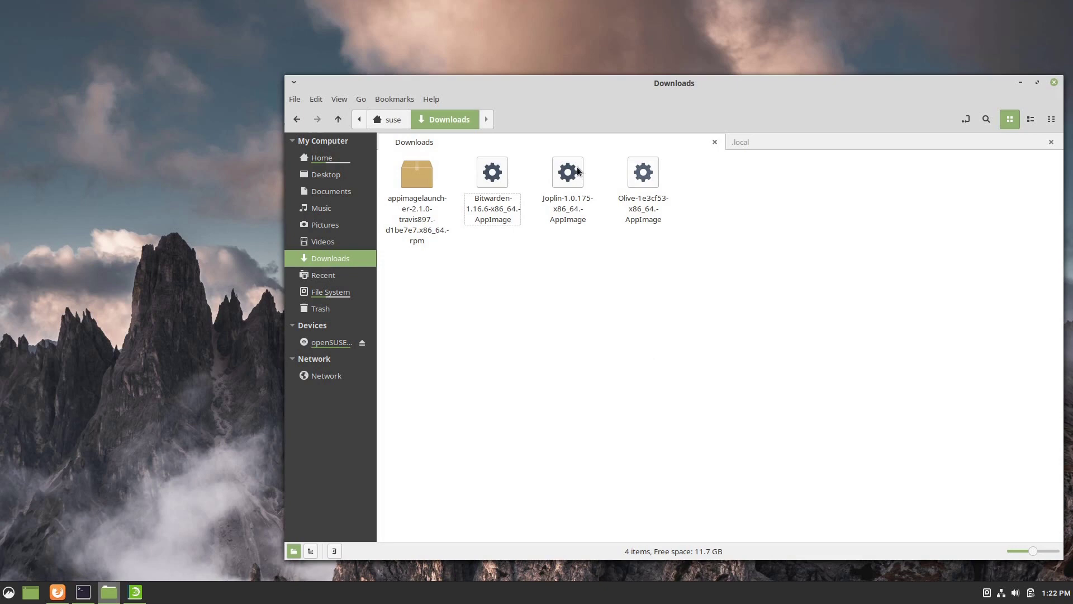
pyautogui.moveTo(521, 170); pyautogui.dragTo(220, 264)
pyautogui.click(700, 173)
pyautogui.click(740, 142)
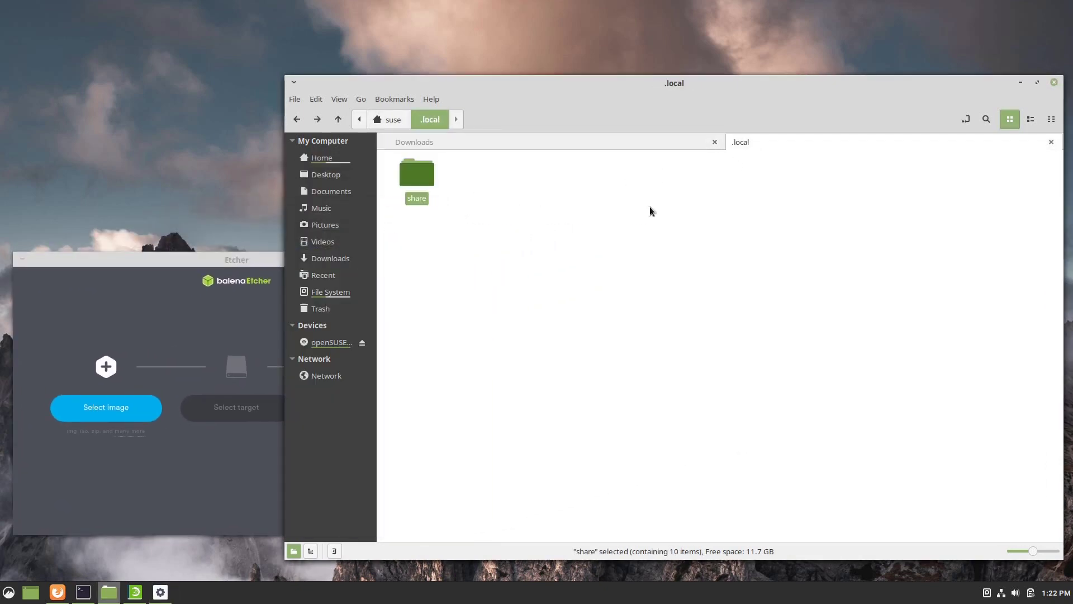
pyautogui.click(322, 159)
pyautogui.doubleClick(404, 173)
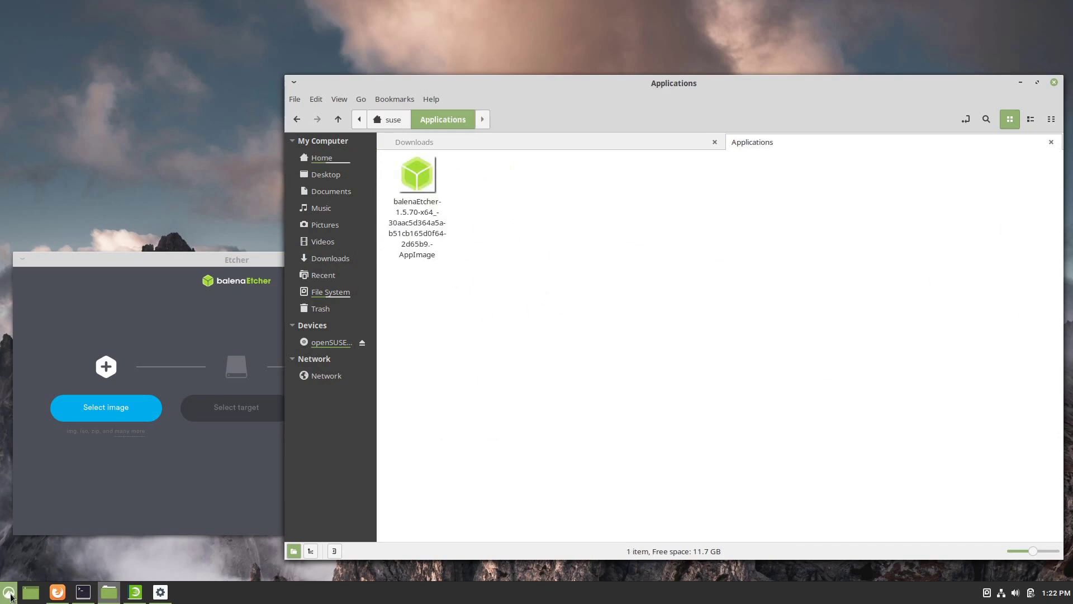
pyautogui.click(8, 592)
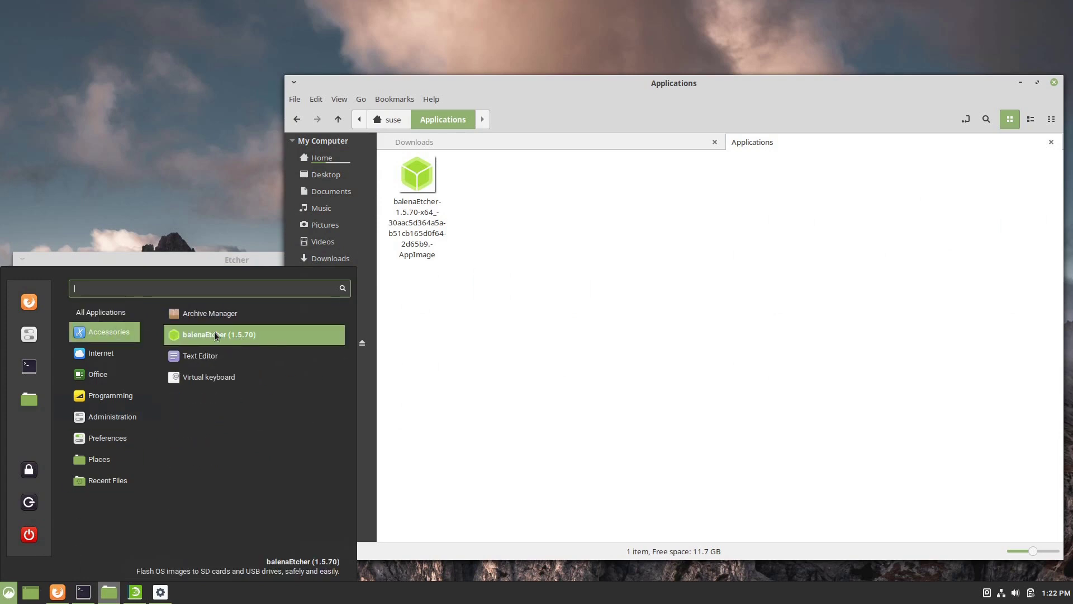
pyautogui.click(215, 335)
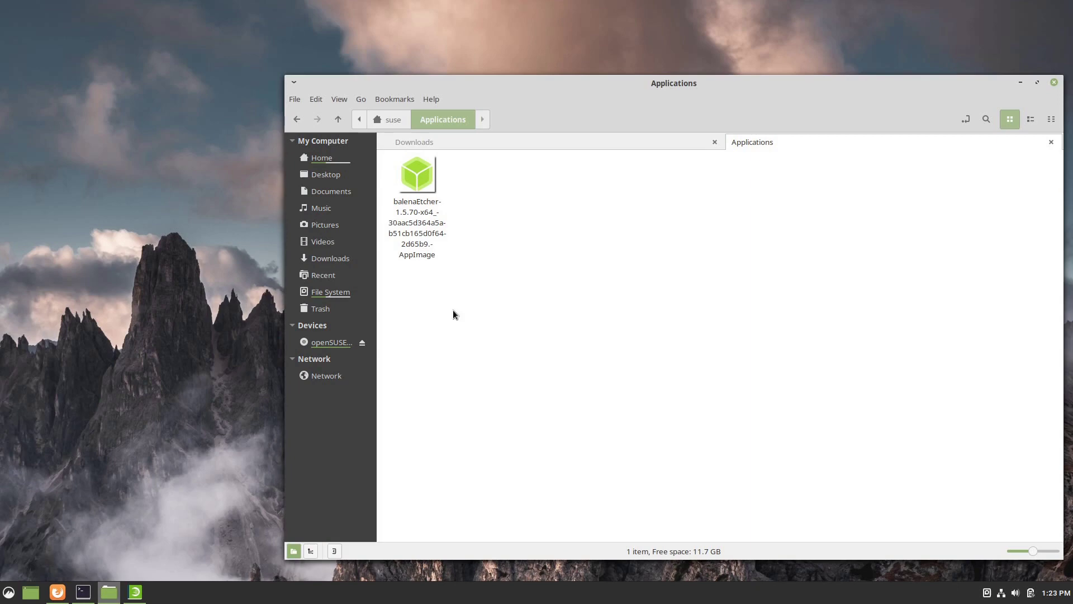
# Search the menu for 'bal', then launch the Bitwarden AppImage from Downloads
pyautogui.click(10, 591)
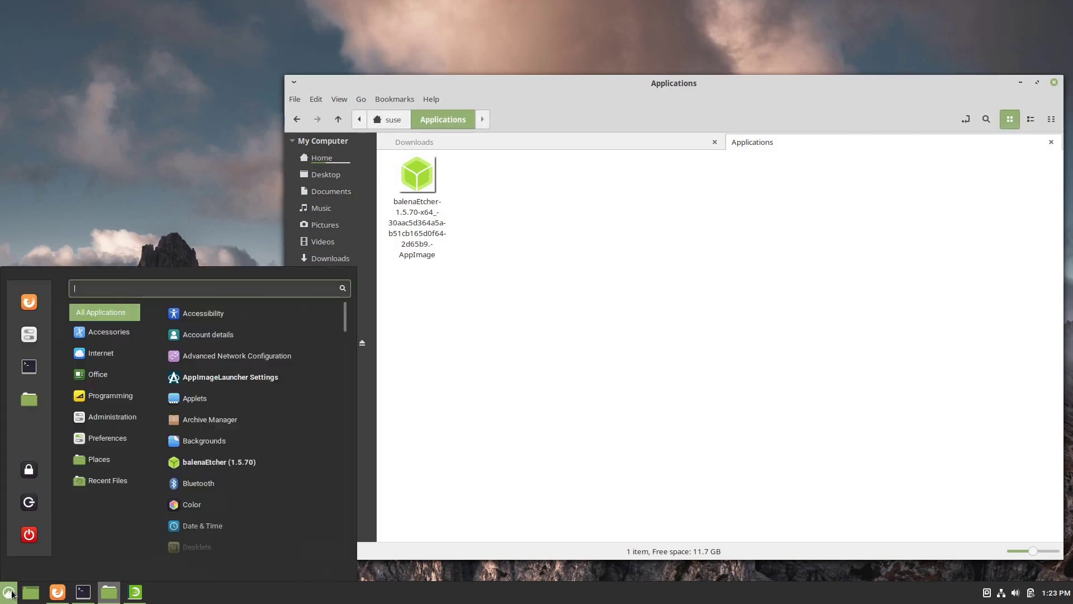
pyautogui.write('bal')
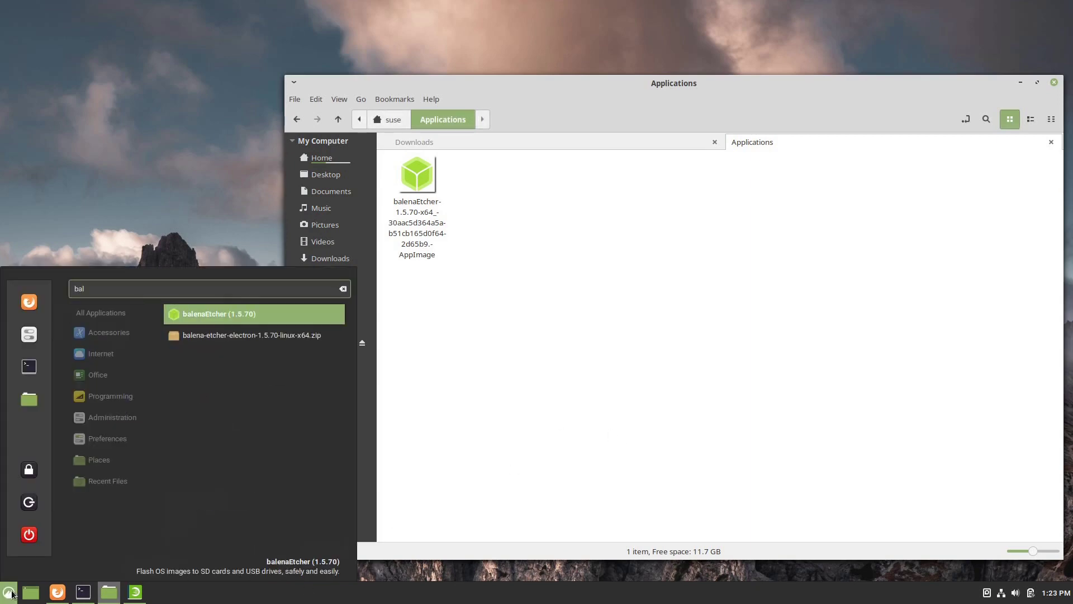
pyautogui.click(740, 142)
pyautogui.click(637, 142)
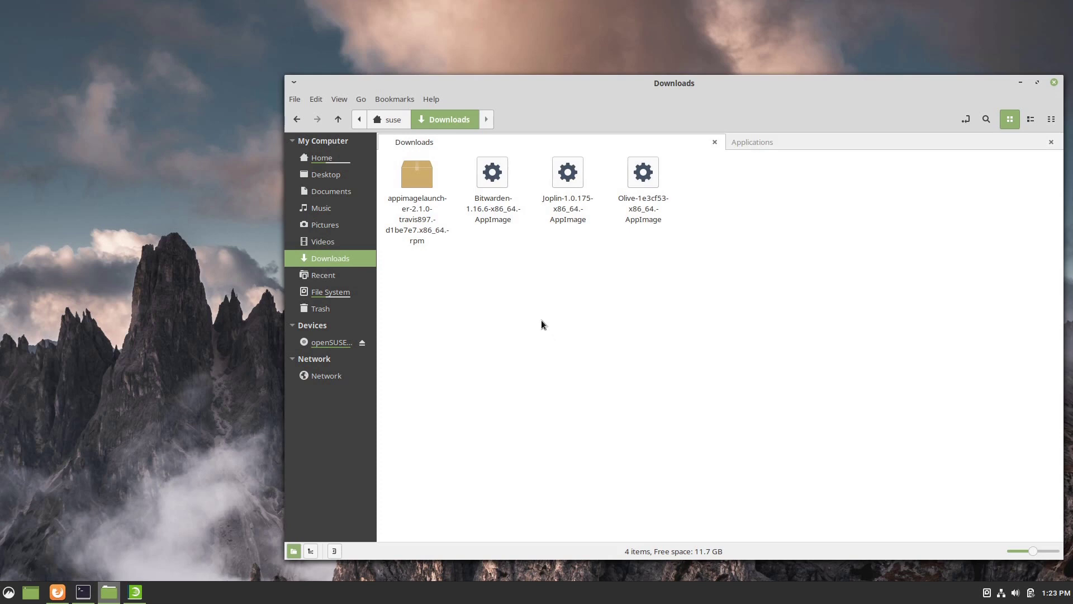
pyautogui.doubleClick(484, 195)
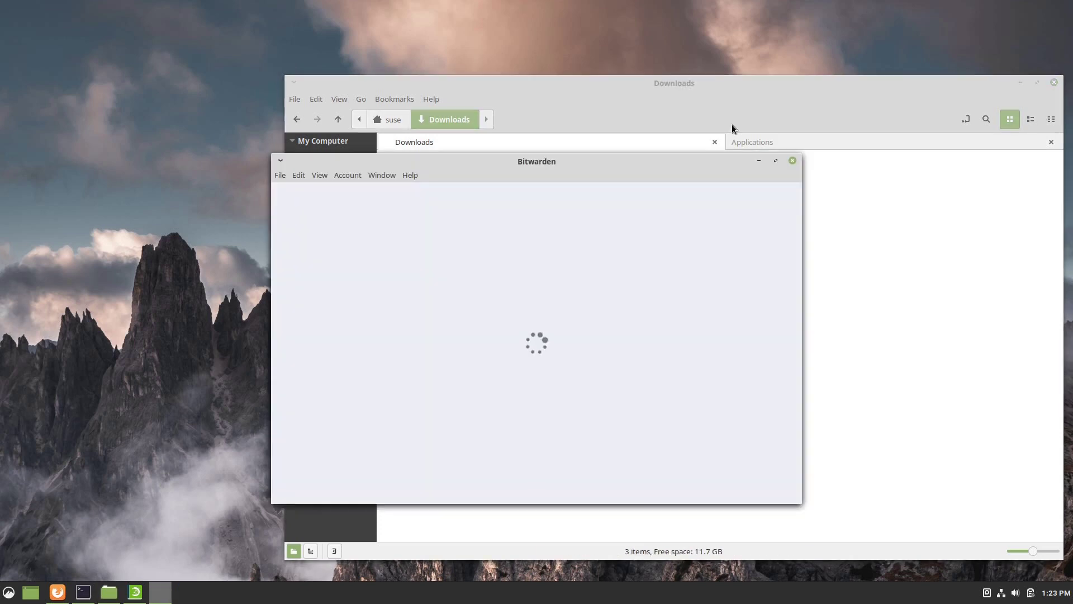
# Check the integrated AppImages in the Applications folder and the application menu
pyautogui.click(801, 139)
pyautogui.click(801, 141)
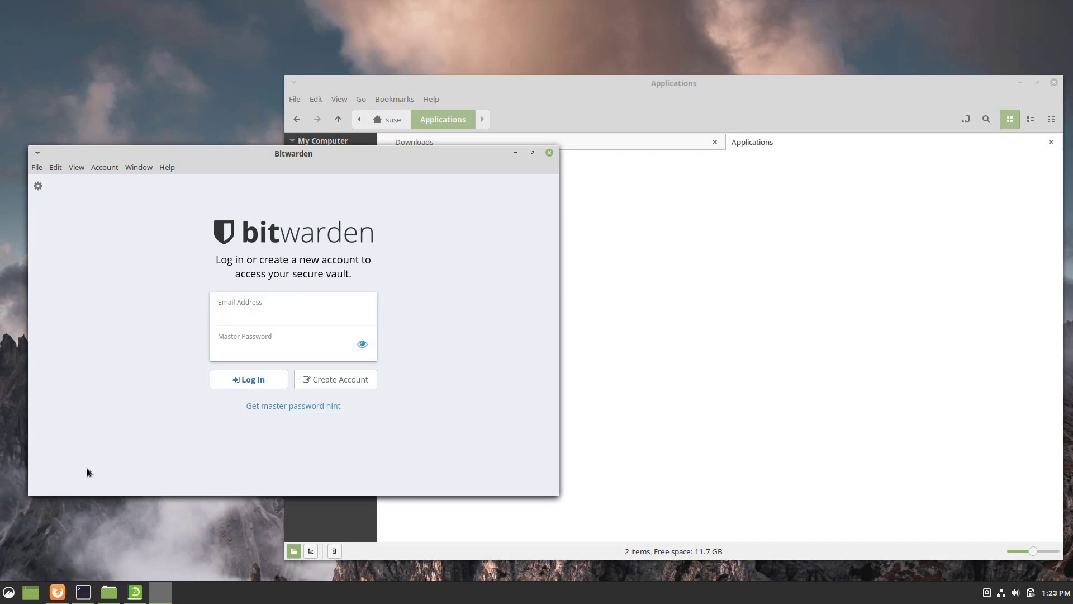
pyautogui.click(9, 591)
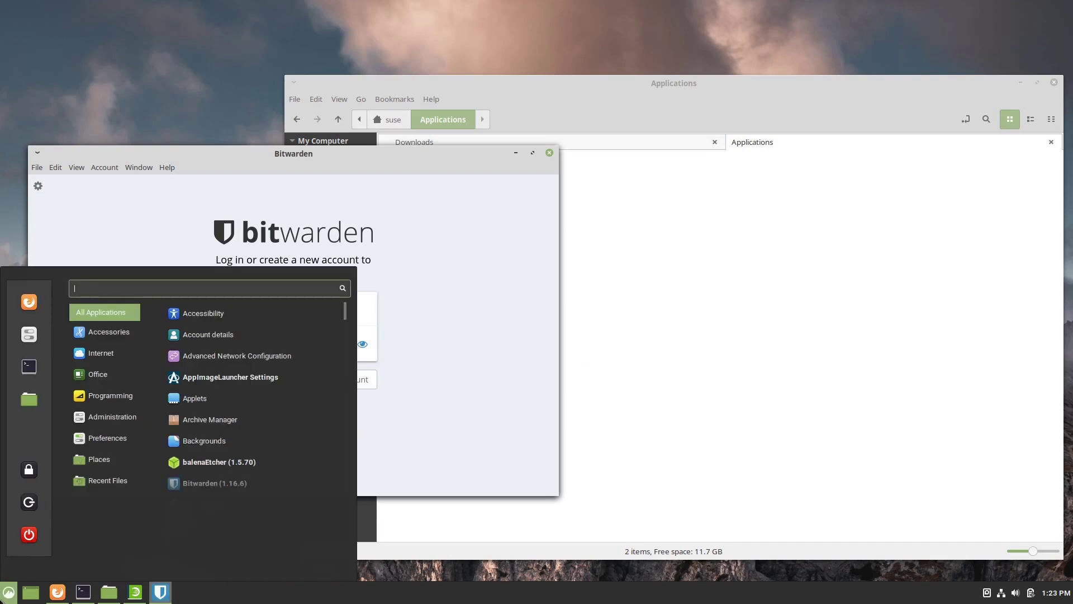
pyautogui.moveTo(113, 356)
pyautogui.moveTo(107, 332)
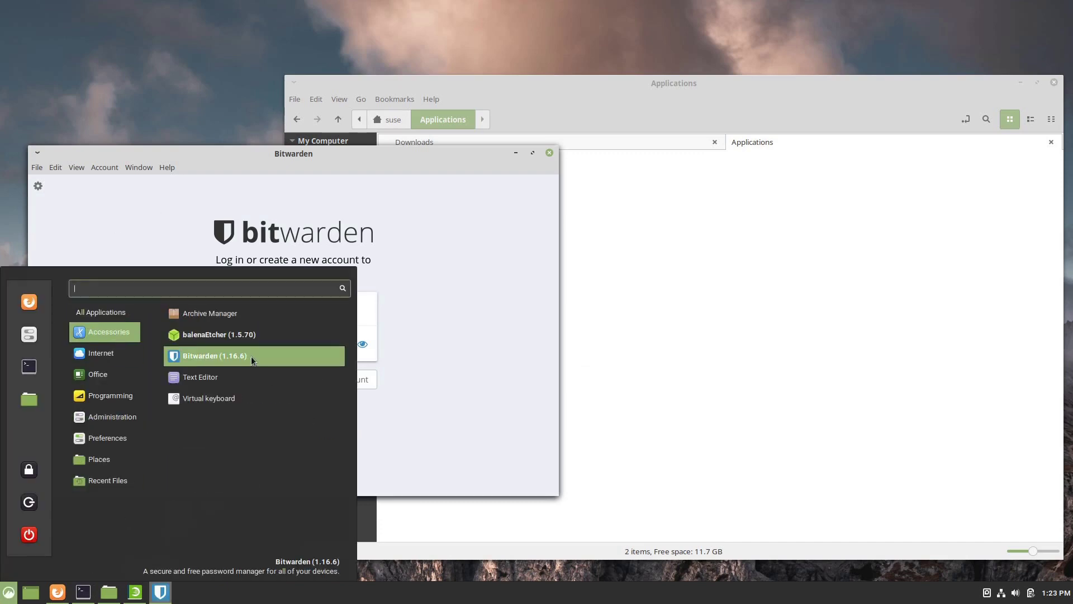
pyautogui.click(429, 359)
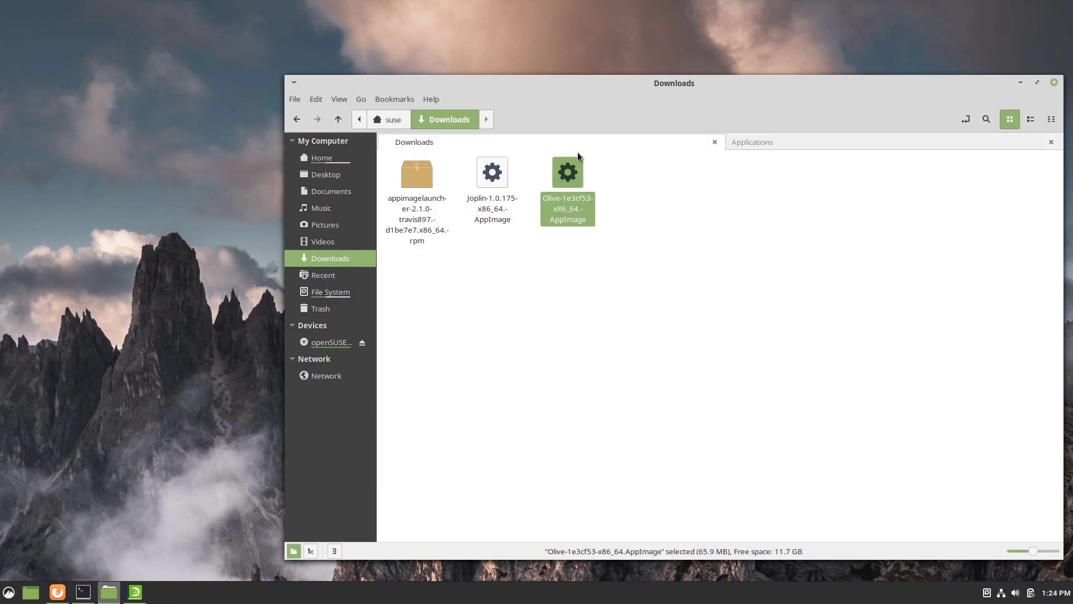
# Integrate Olive, launch it from the menu, and pin it to the panel
pyautogui.click(619, 338)
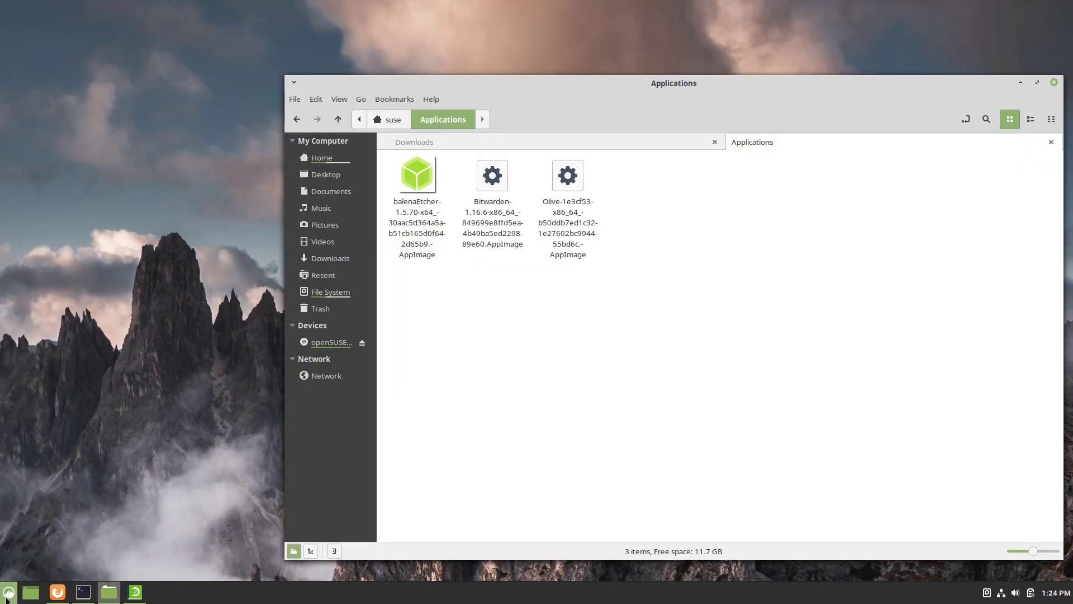
pyautogui.click(8, 593)
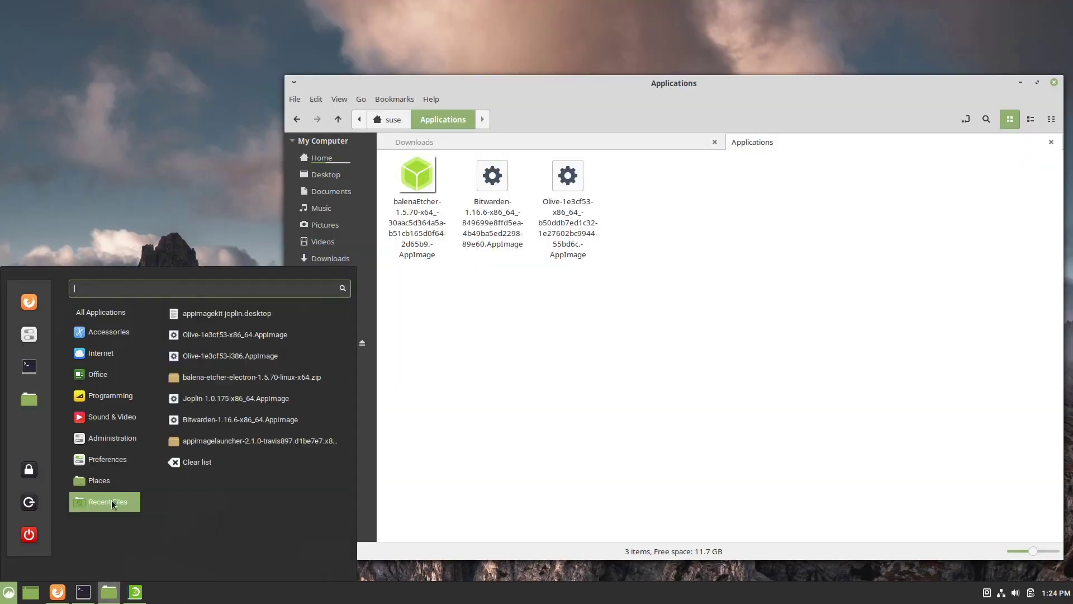
pyautogui.click(151, 426)
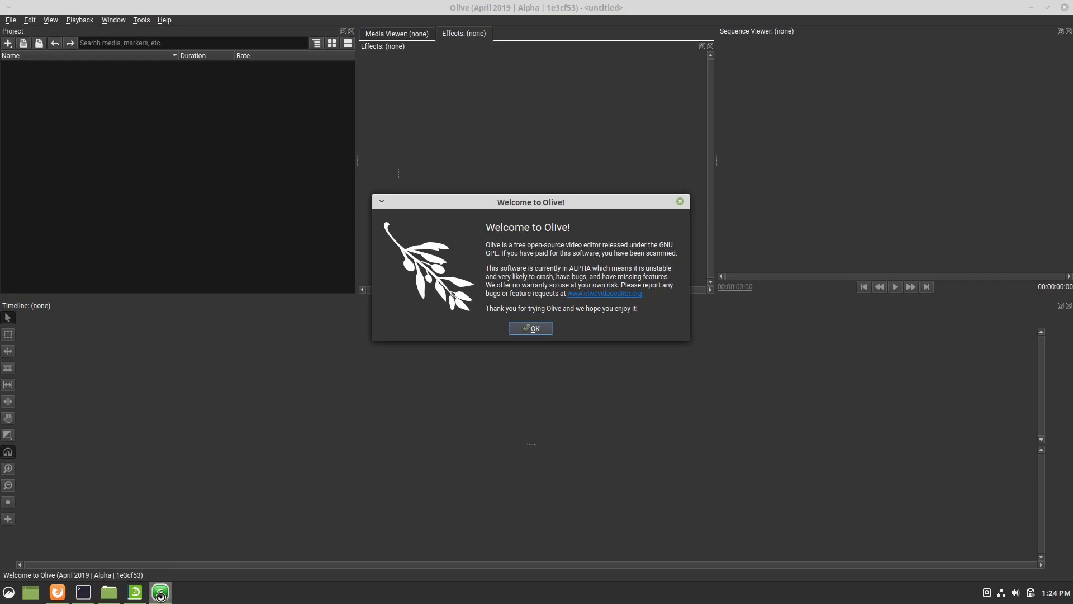
pyautogui.rightClick(160, 592)
pyautogui.click(157, 514)
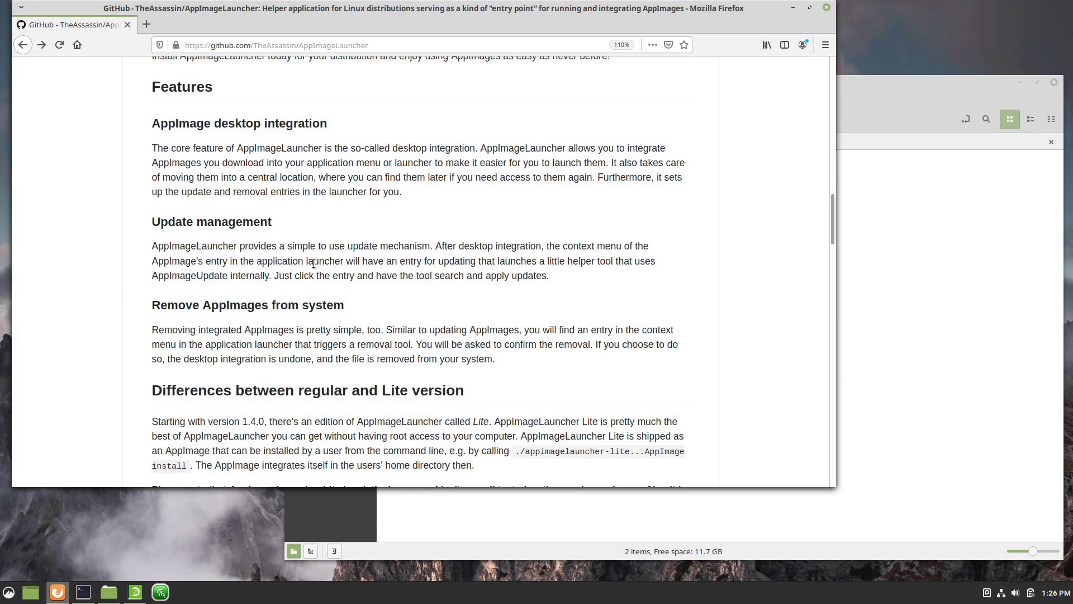
# Try updating the pinned Olive AppImage and dismiss the 'ZSync URL not available' error
pyautogui.scroll(-1, 240, 234)
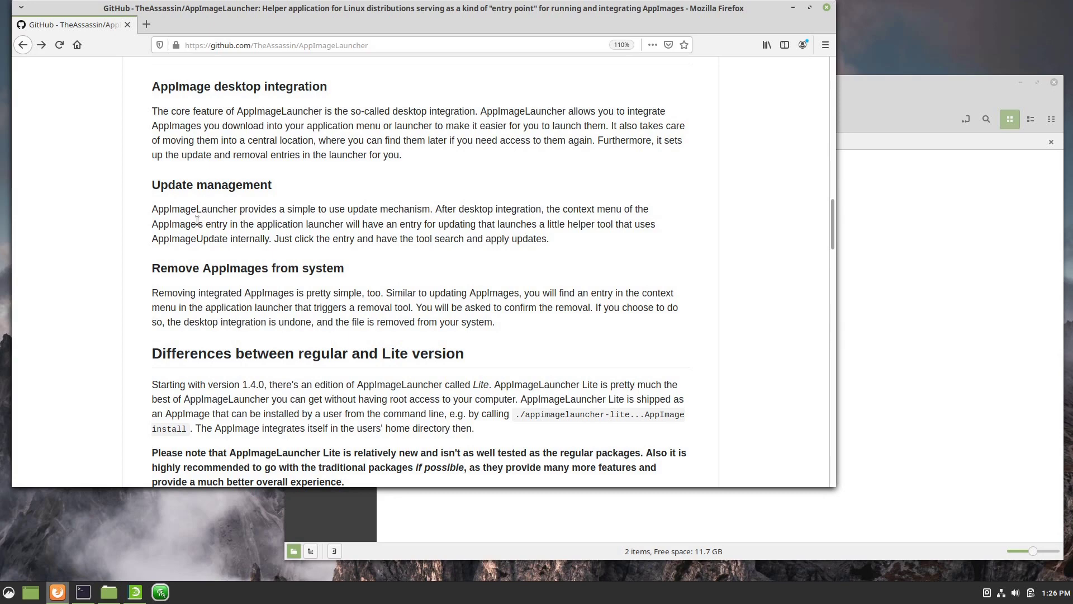
pyautogui.rightClick(162, 593)
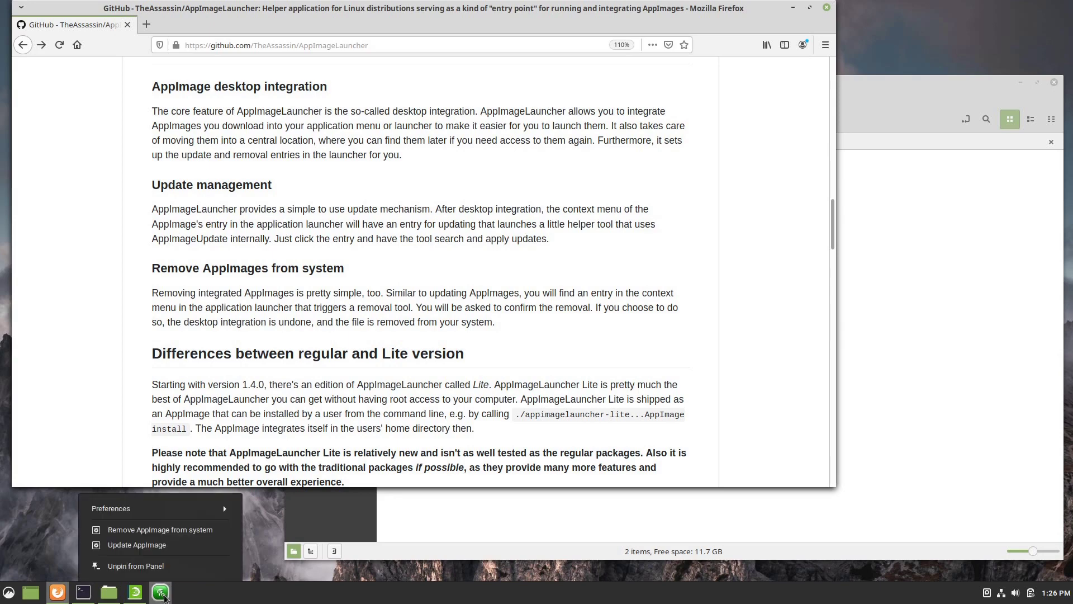
pyautogui.click(148, 545)
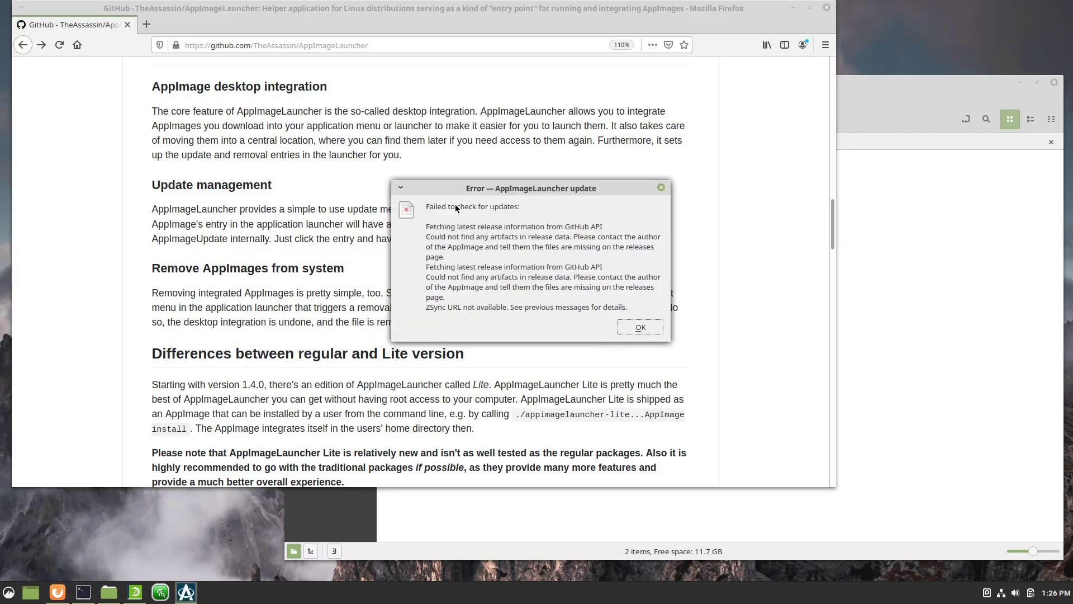
pyautogui.click(639, 327)
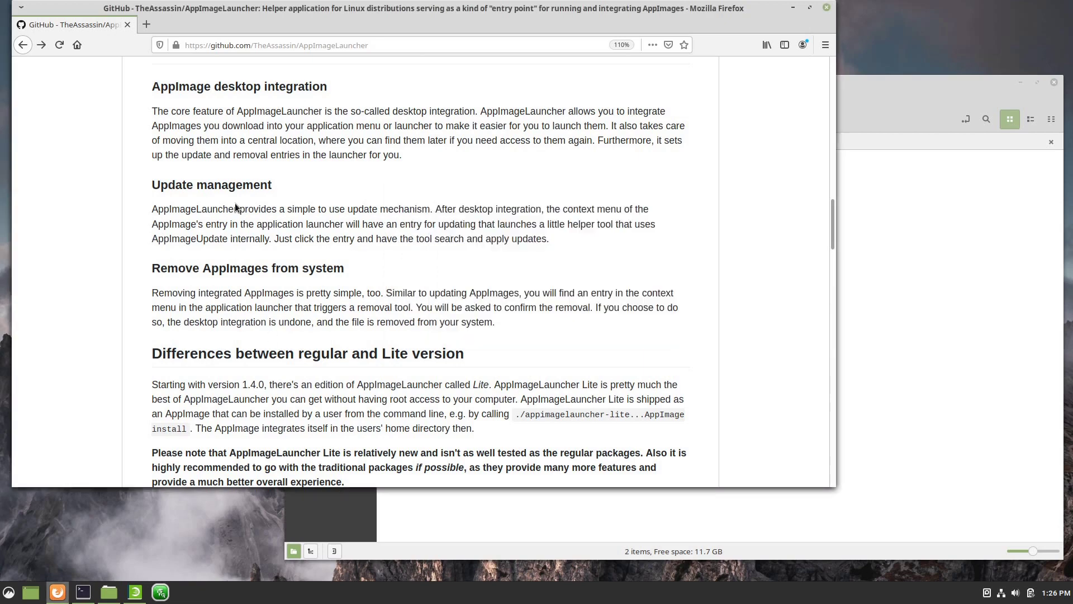
pyautogui.scroll(-1, 141, 268)
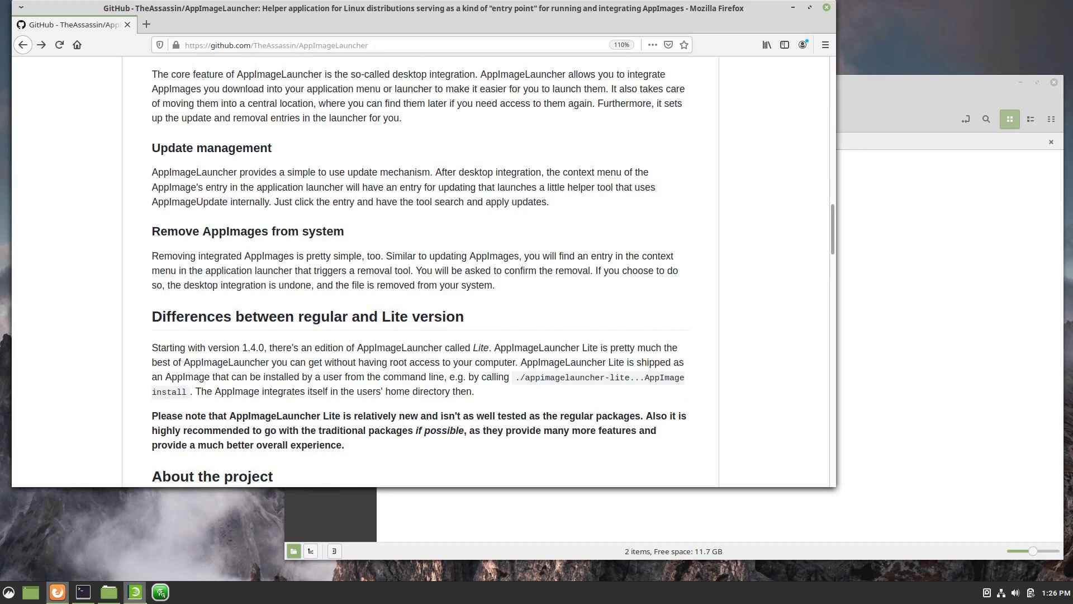
# Remove the Olive AppImage from the system via its panel icon, confirming the deletion
pyautogui.rightClick(160, 592)
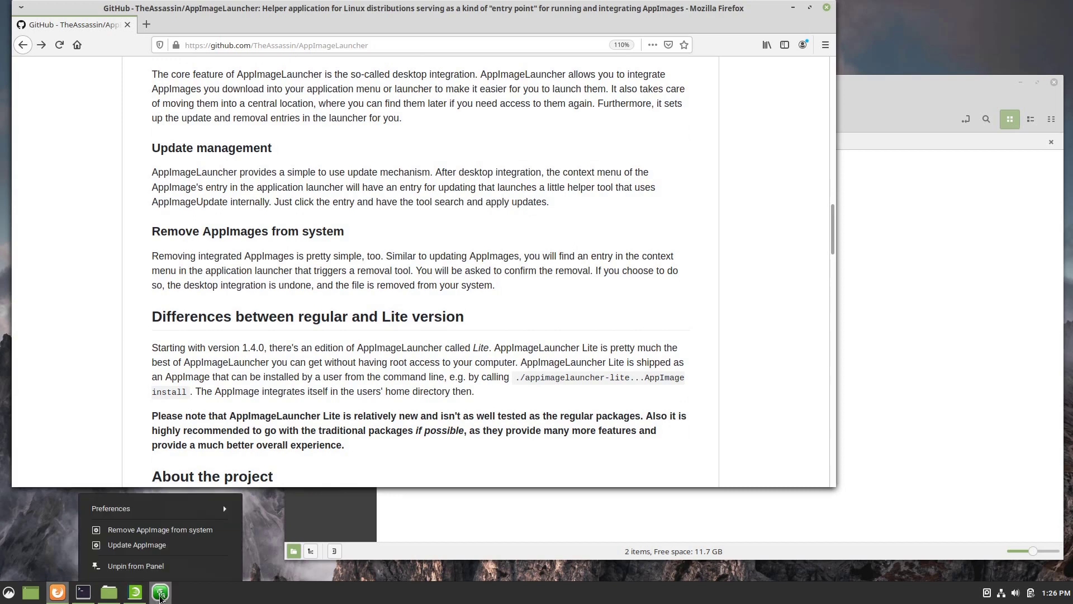
pyautogui.click(156, 531)
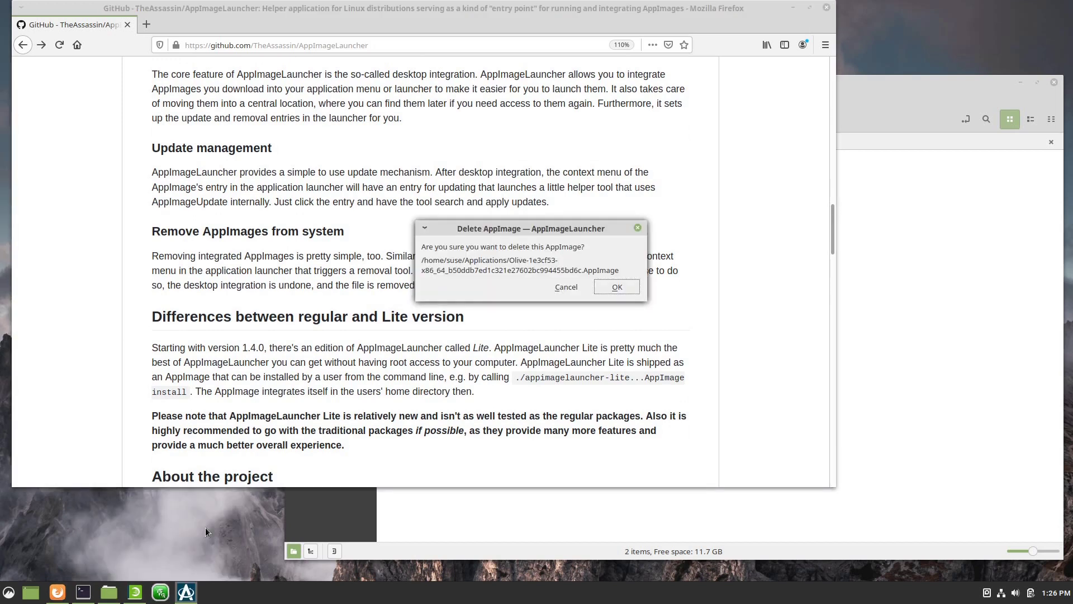
pyautogui.press('Return')
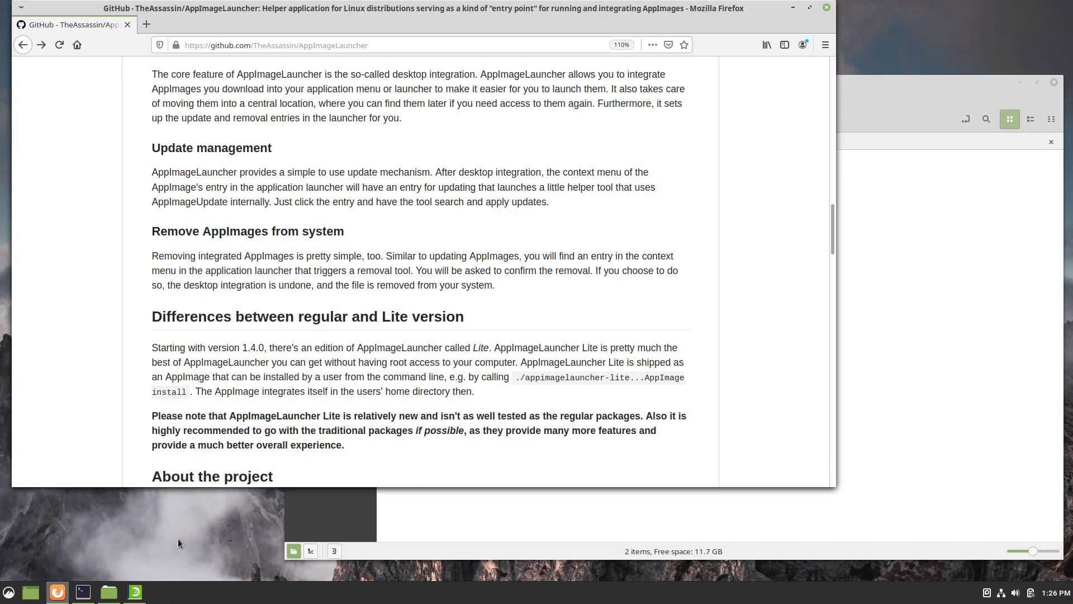
# Verify only balenaEtcher and Bitwarden remain in Applications, then return to GitHub
pyautogui.click(442, 539)
pyautogui.click(766, 141)
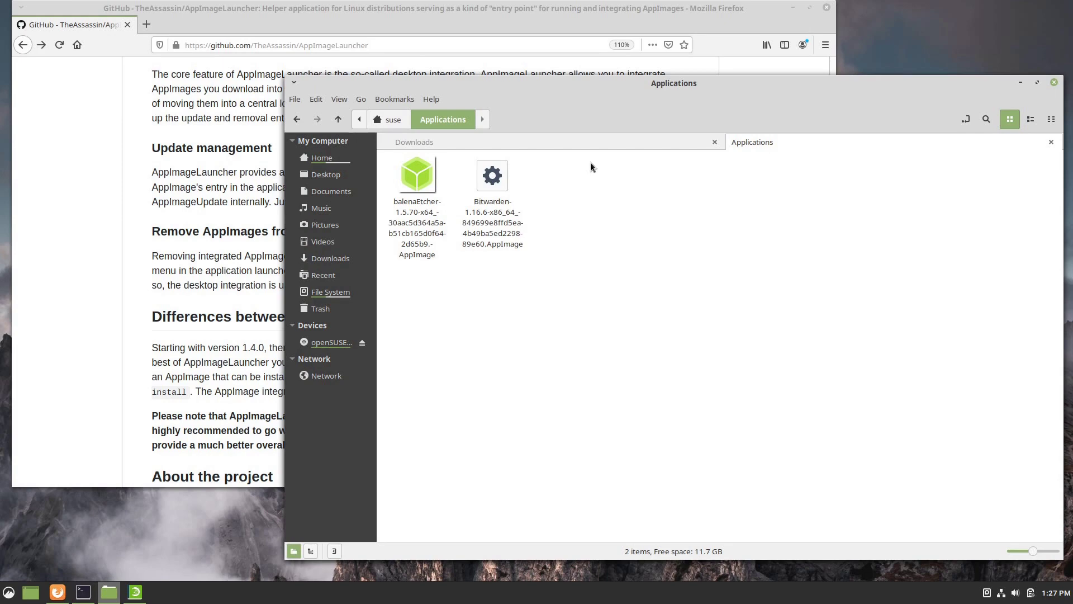
pyautogui.click(589, 141)
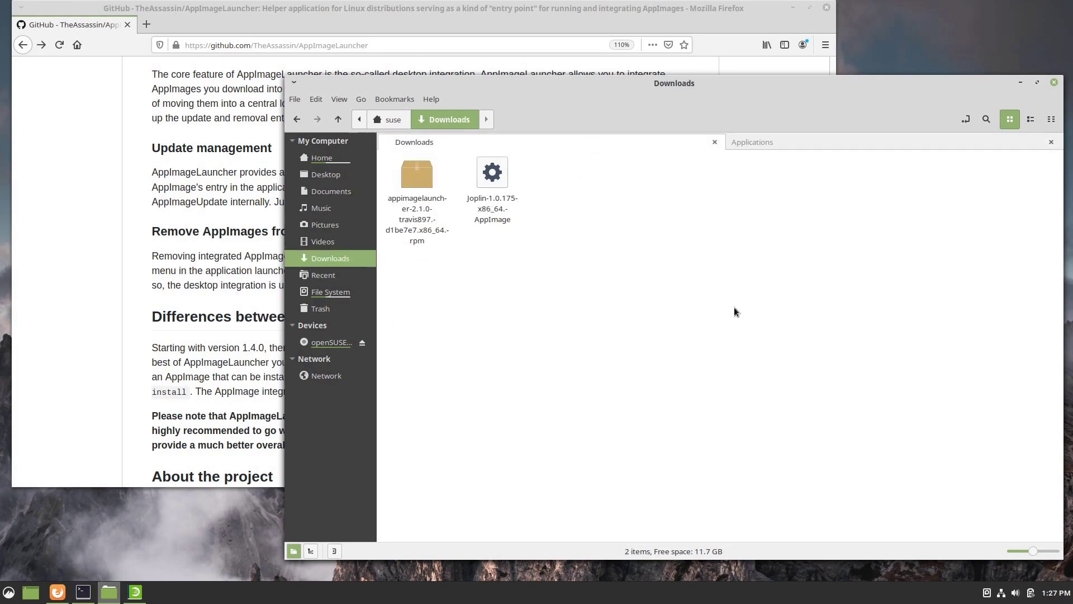
pyautogui.click(796, 142)
pyautogui.click(99, 343)
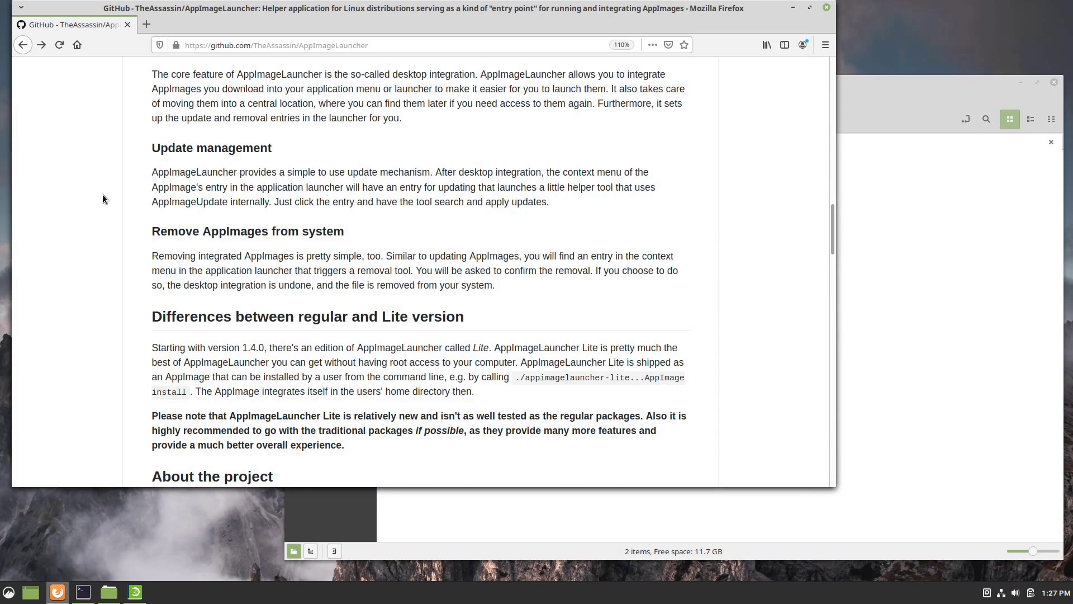
# Scroll through the README features and back to the top, briefly raising Nemo in between
pyautogui.scroll(-3, 104, 195)
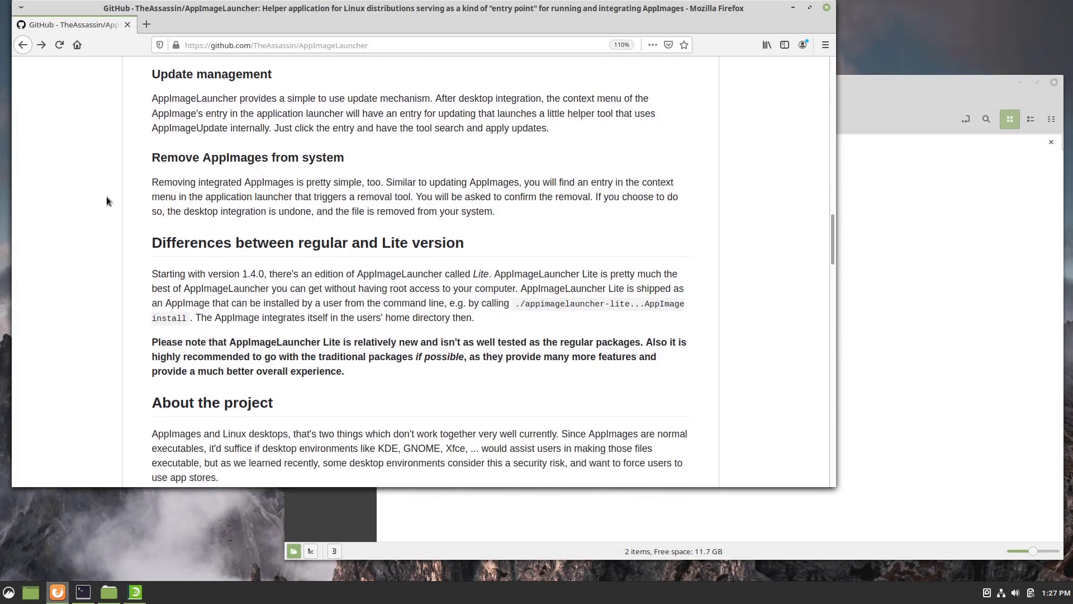
pyautogui.scroll(-1, 106, 196)
pyautogui.scroll(6, 106, 196)
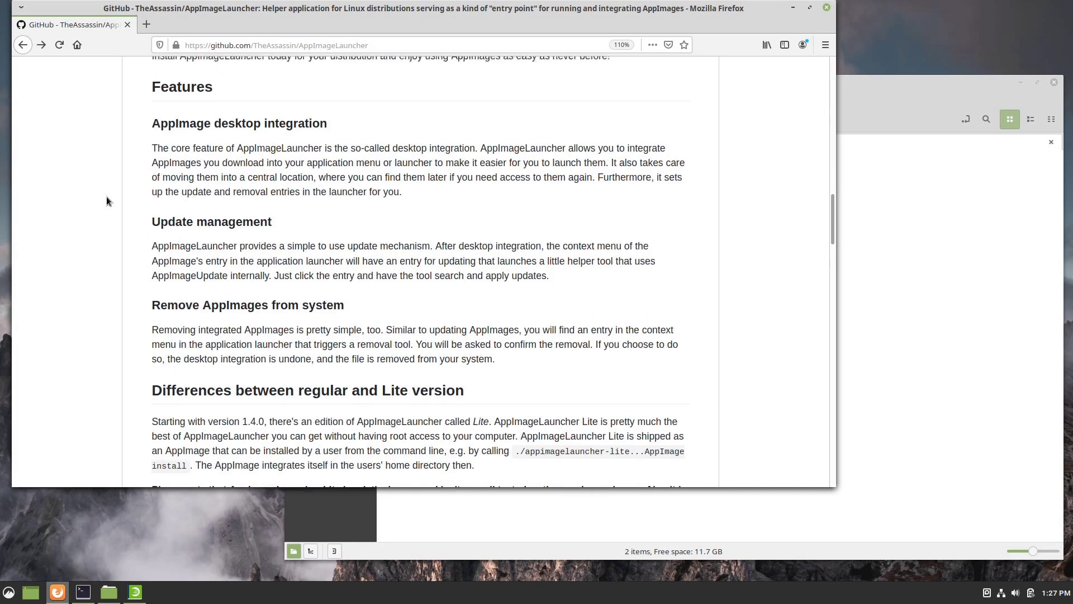
pyautogui.scroll(-5, 188, 193)
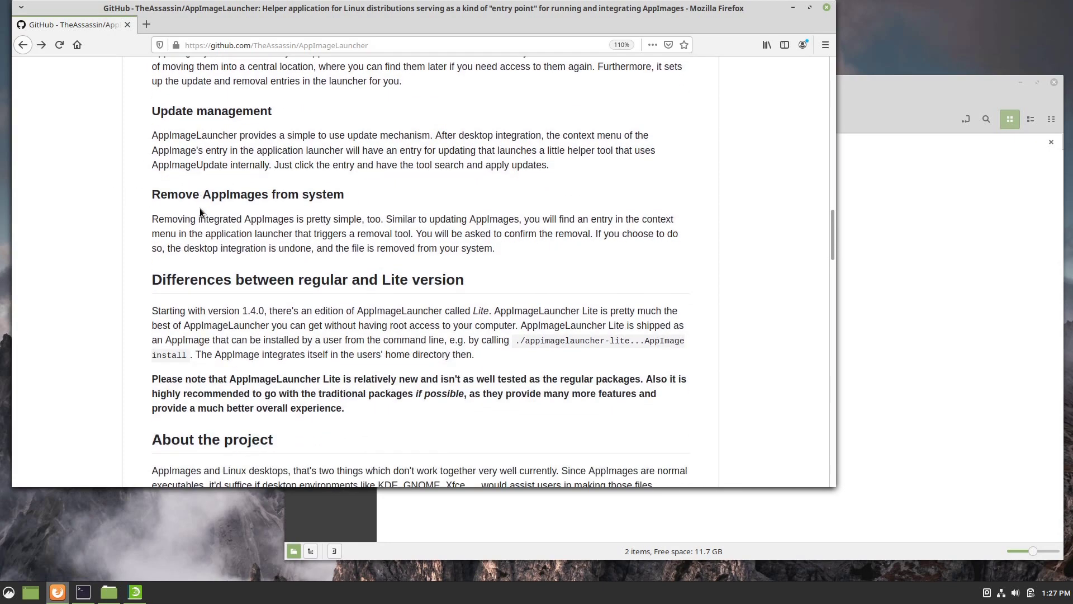
pyautogui.scroll(-4, 199, 212)
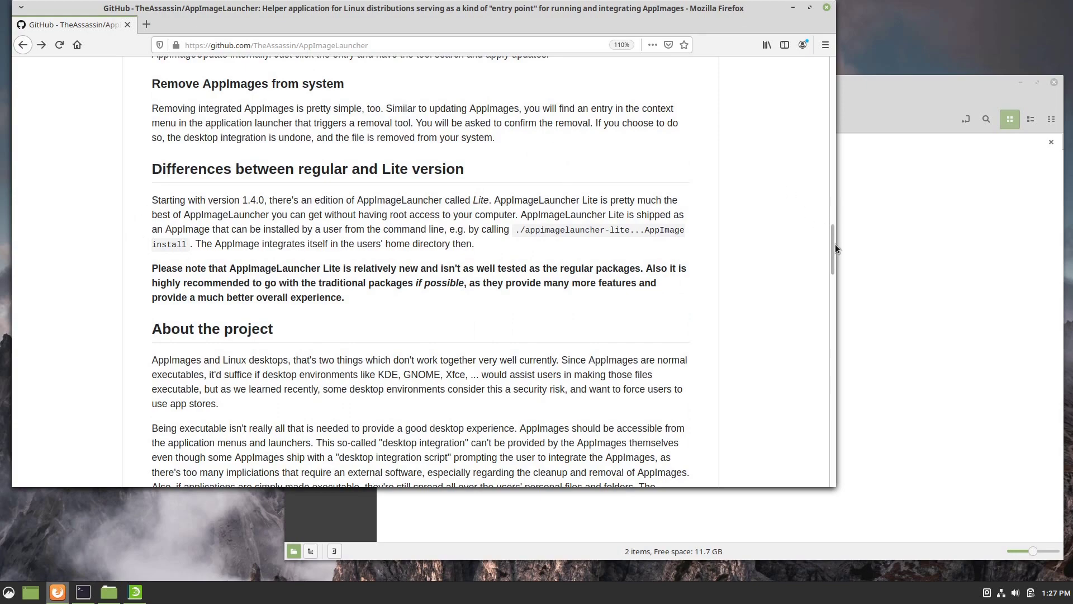
pyautogui.moveTo(835, 244); pyautogui.dragTo(833, 154)
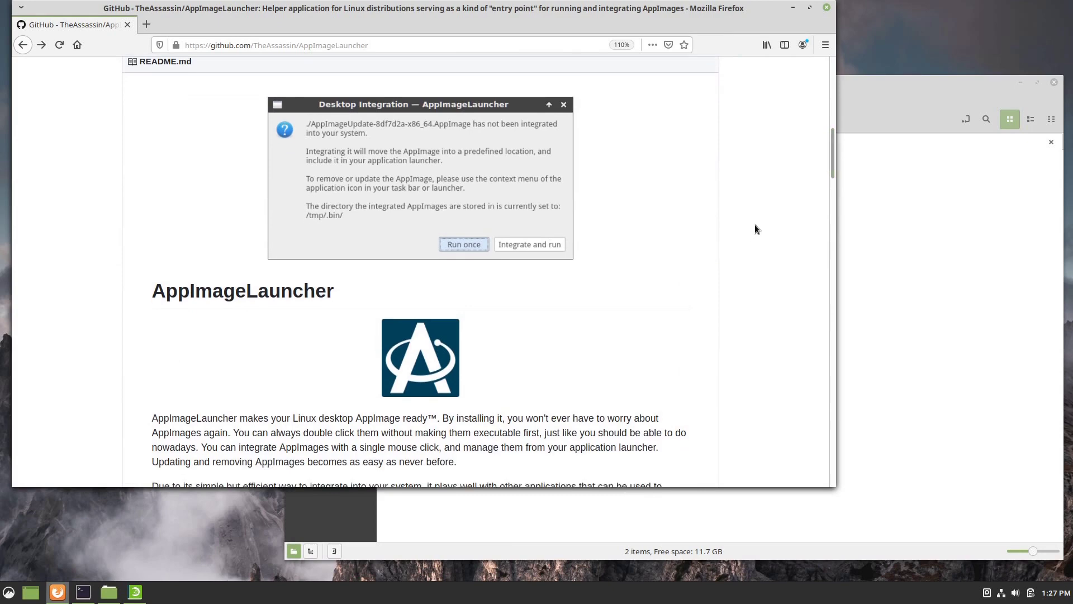
pyautogui.click(920, 283)
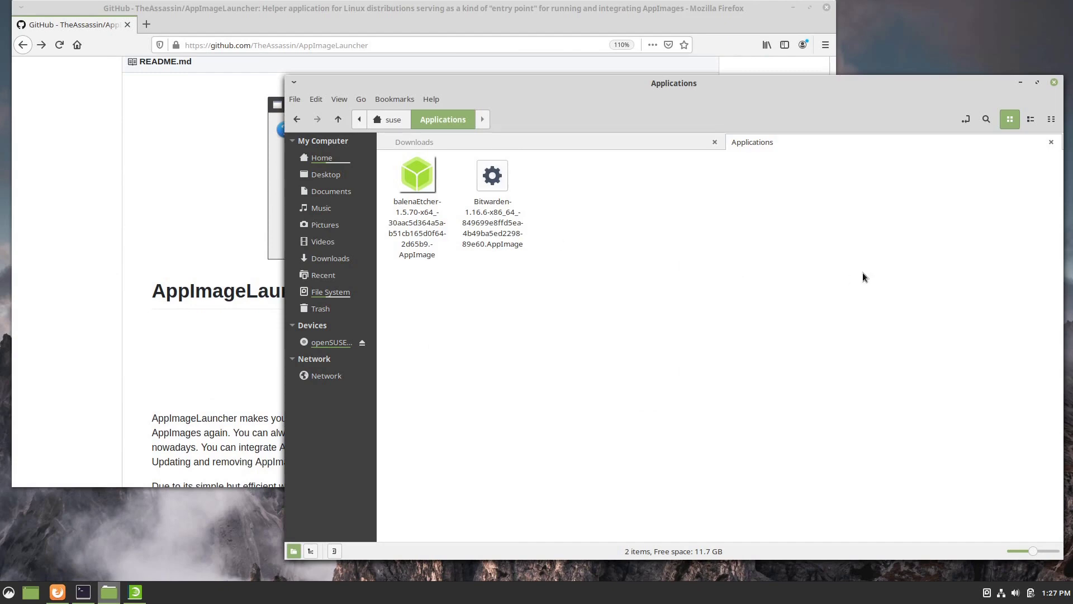
pyautogui.click(63, 309)
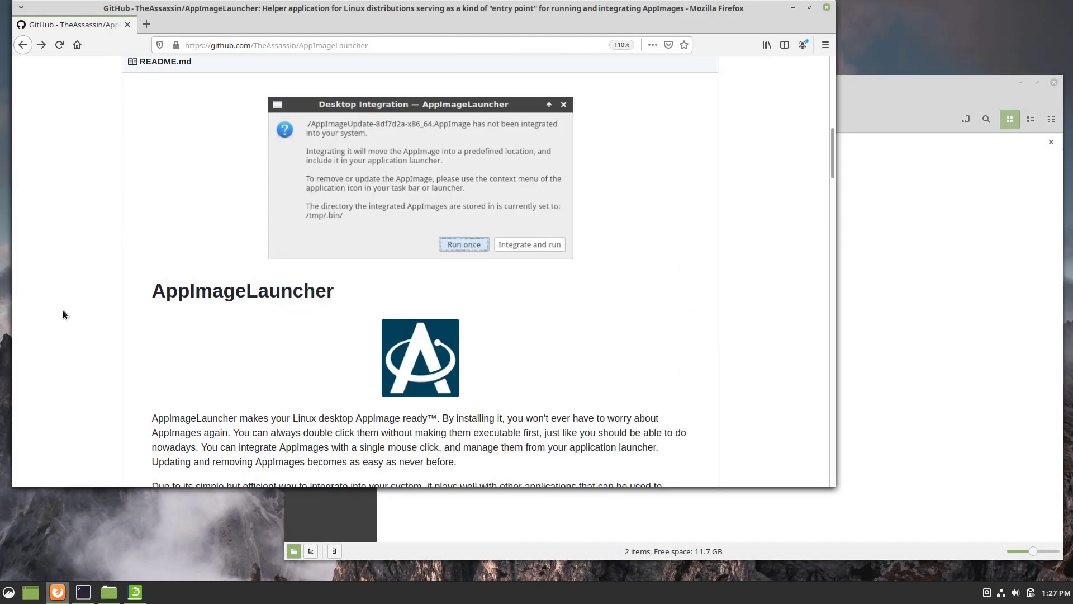